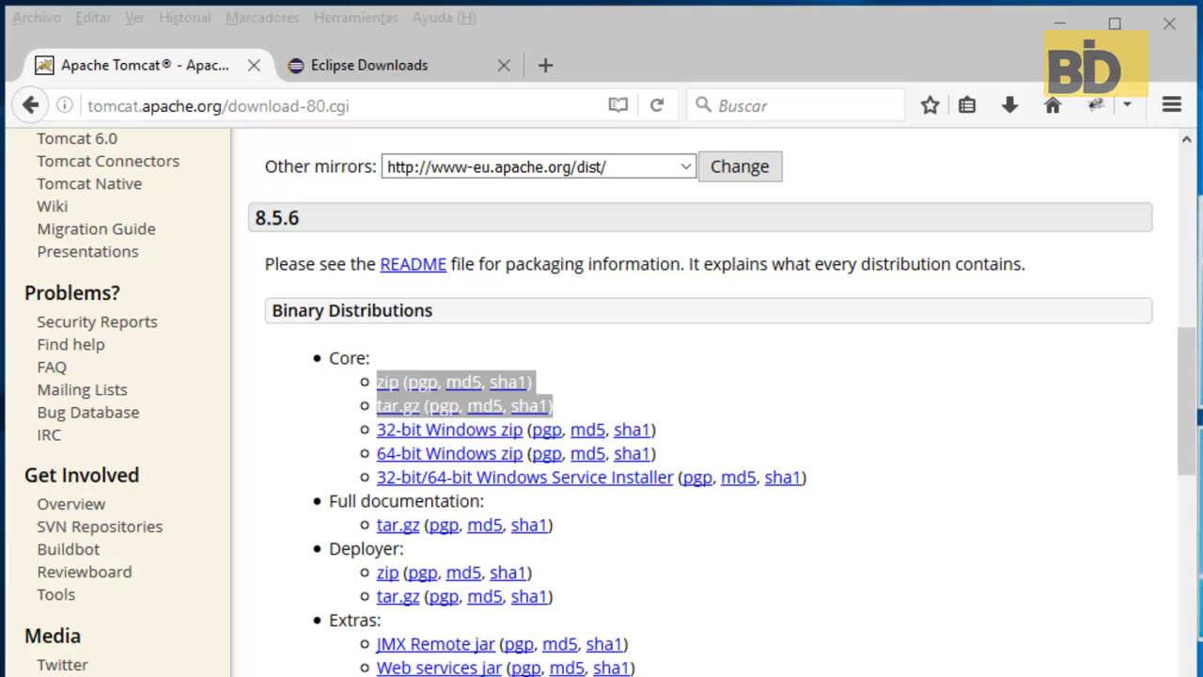
# Look through the workspace_maven folder in C:\Struts2, including curso_struts2_modulo_4, and return to the Struts2 folder
pyautogui.moveTo(1202, 94); pyautogui.dragTo(553, 76)
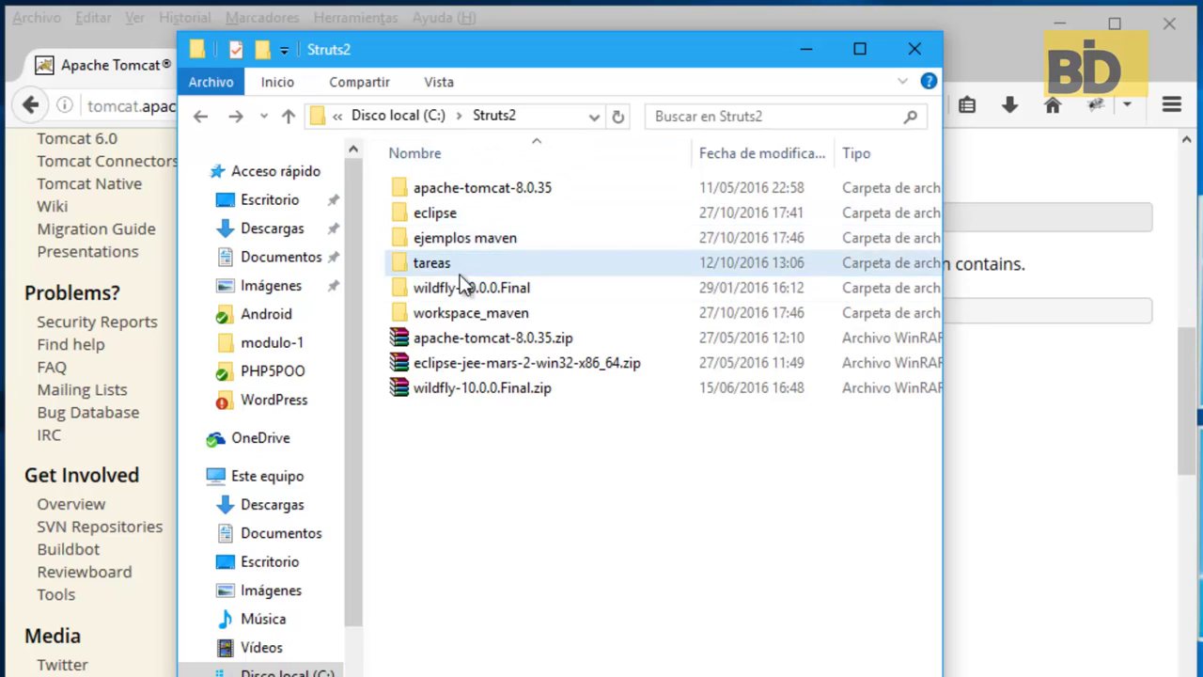
pyautogui.doubleClick(442, 320)
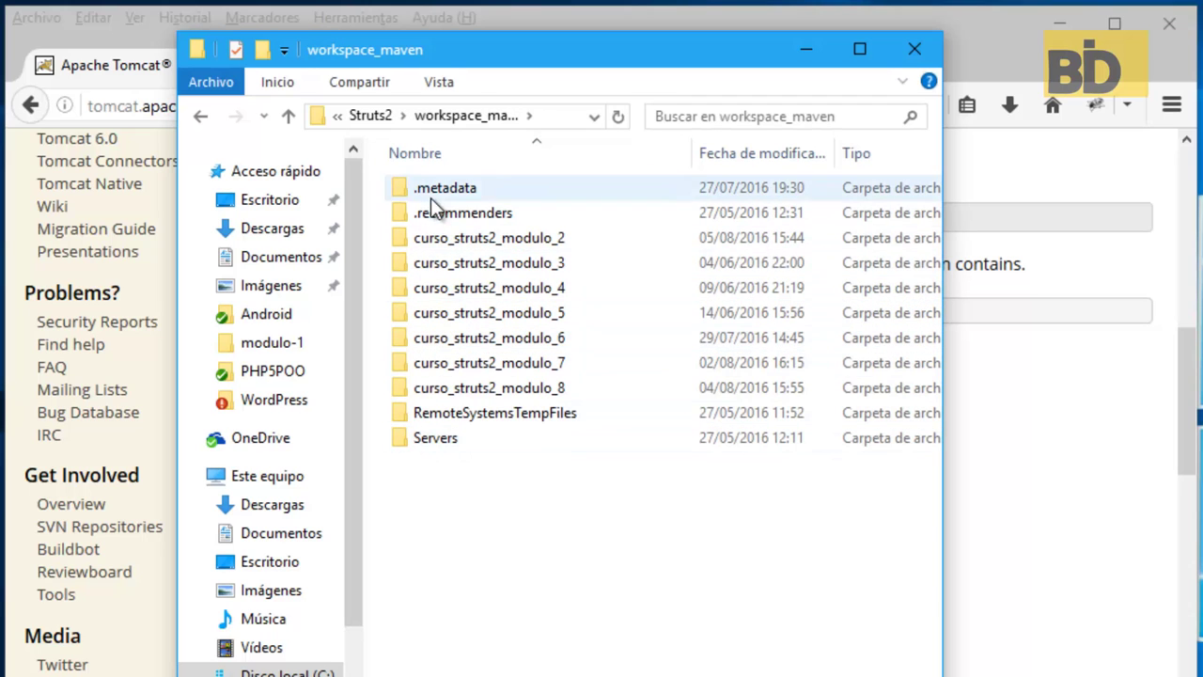
pyautogui.doubleClick(464, 289)
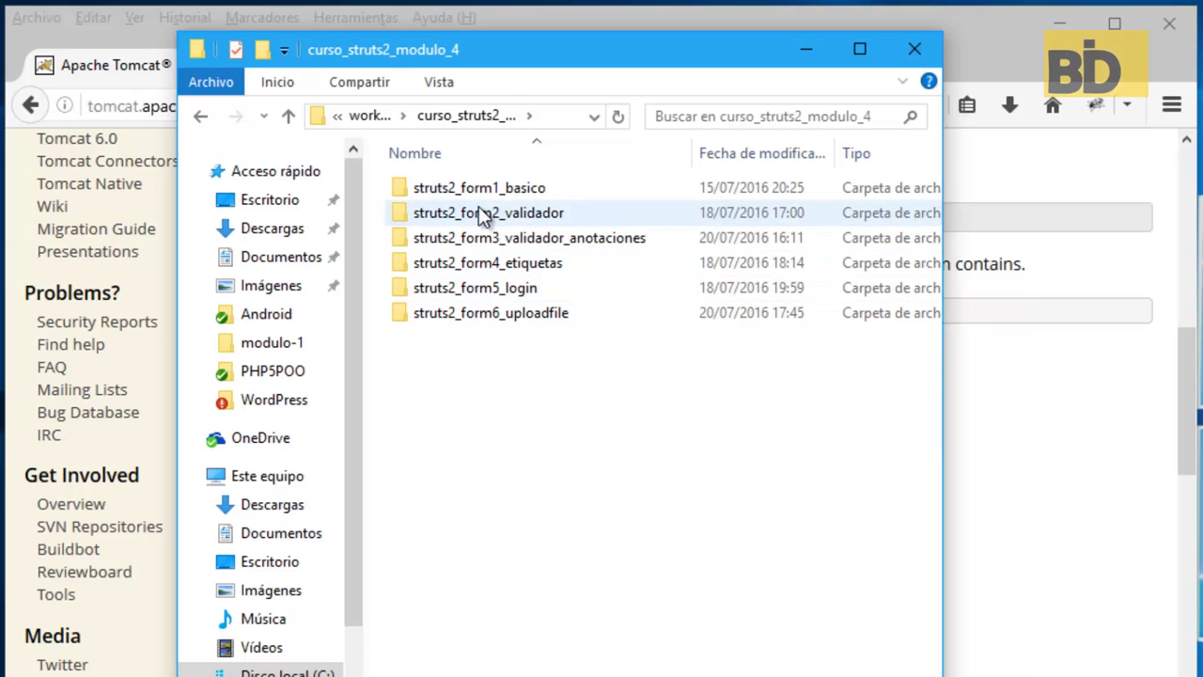
pyautogui.click(196, 118)
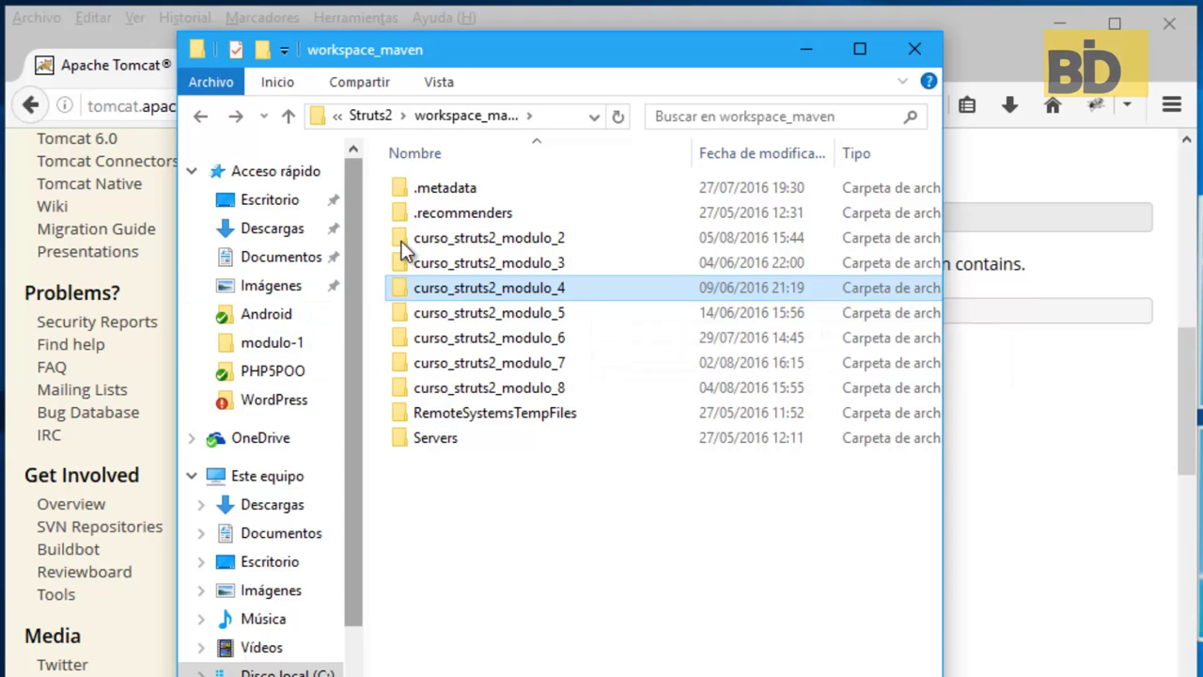
pyautogui.click(388, 113)
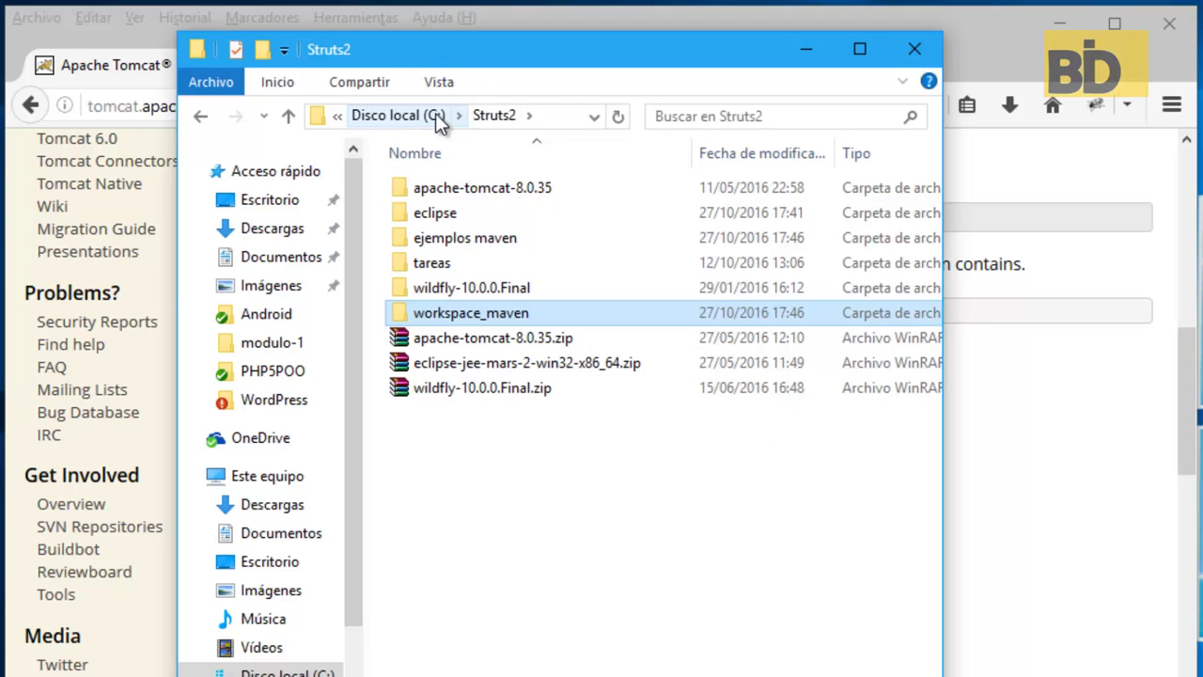
# Examine the contents of the extracted apache-tomcat-8.0.35 folder, then go back and select apache-tomcat-8.0.35.zip
pyautogui.click(460, 342)
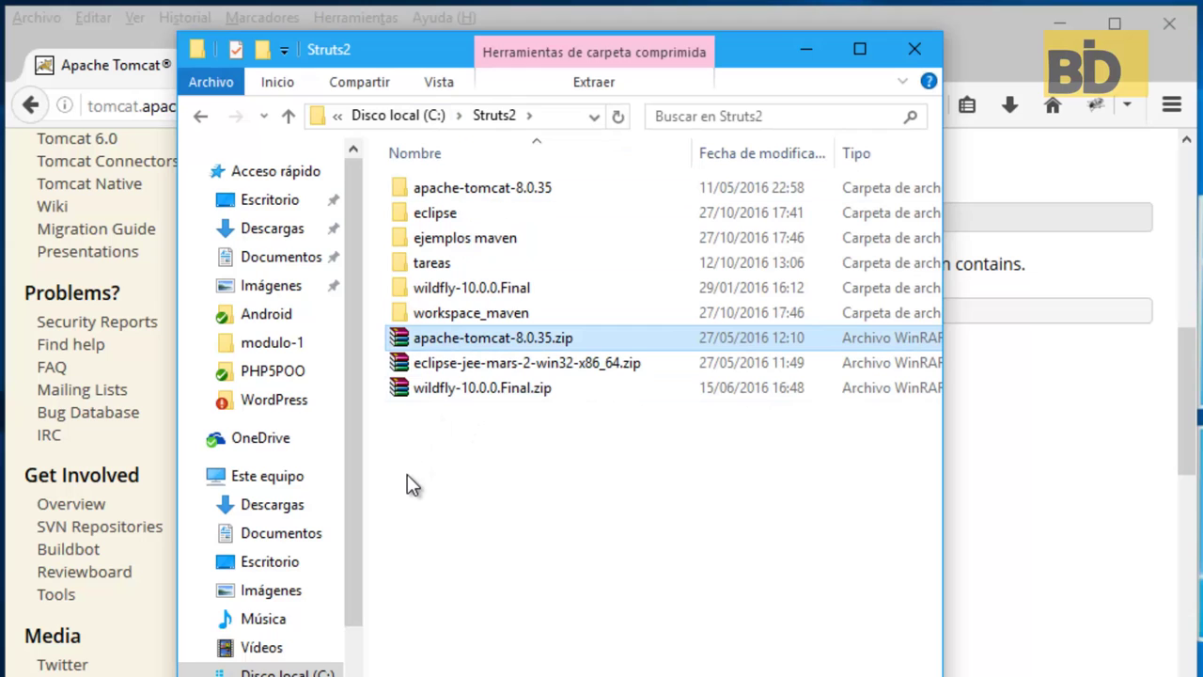
pyautogui.doubleClick(461, 185)
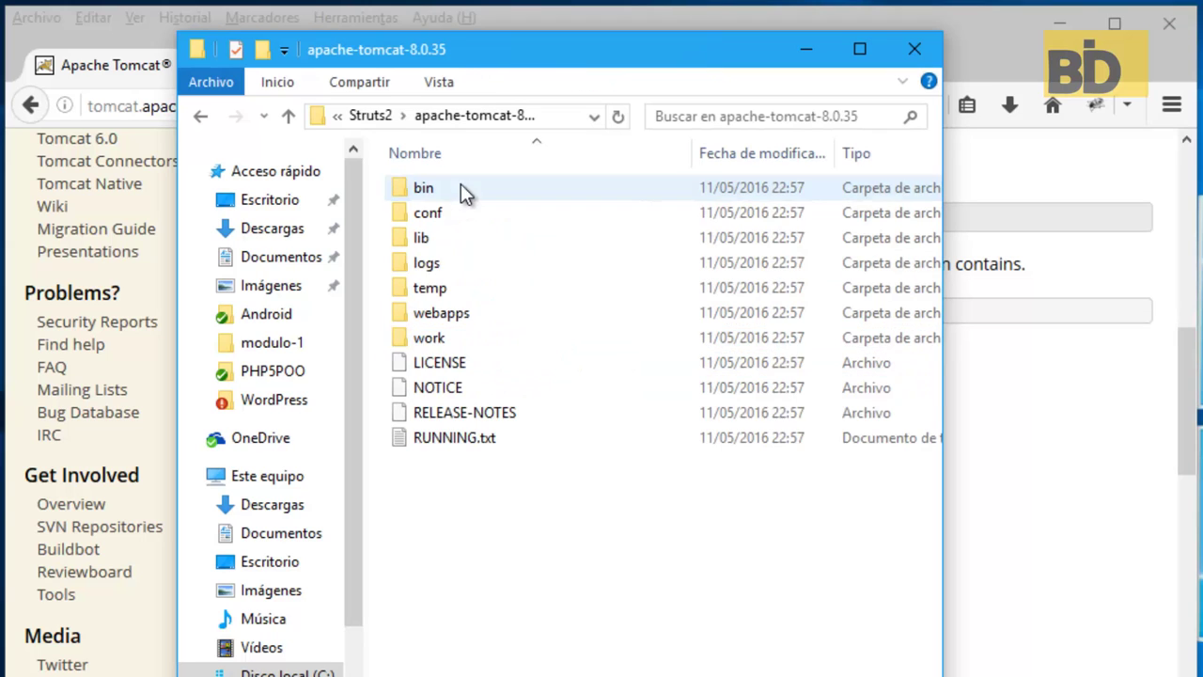
pyautogui.click(200, 116)
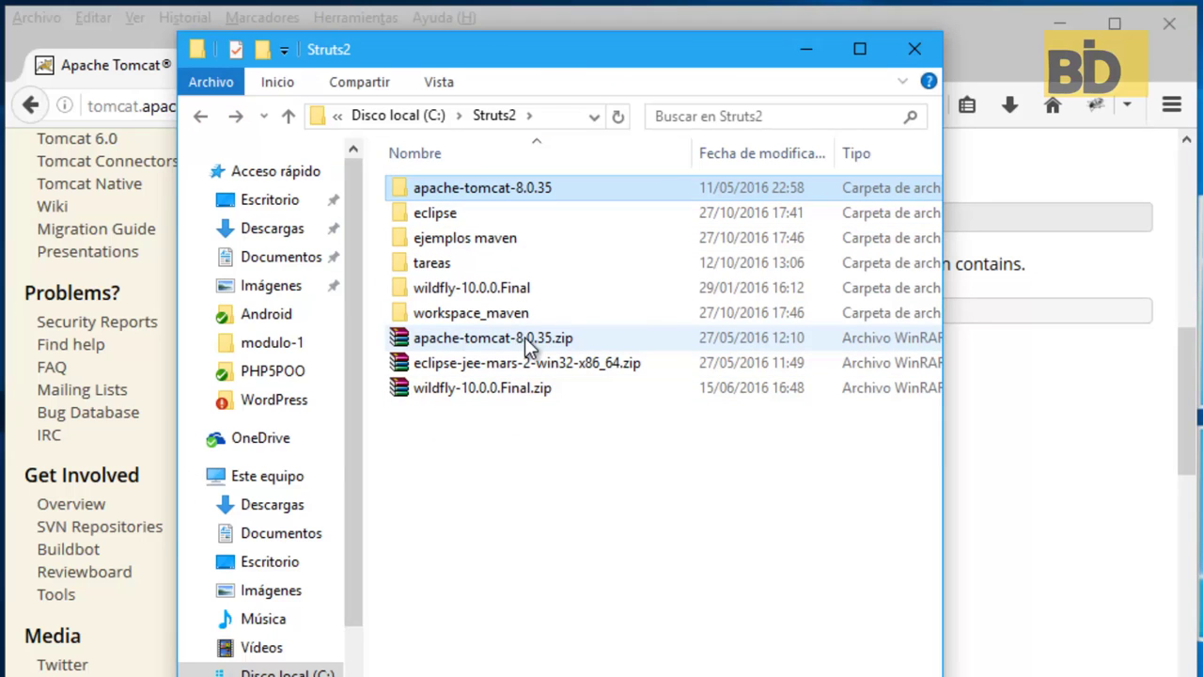
pyautogui.click(554, 339)
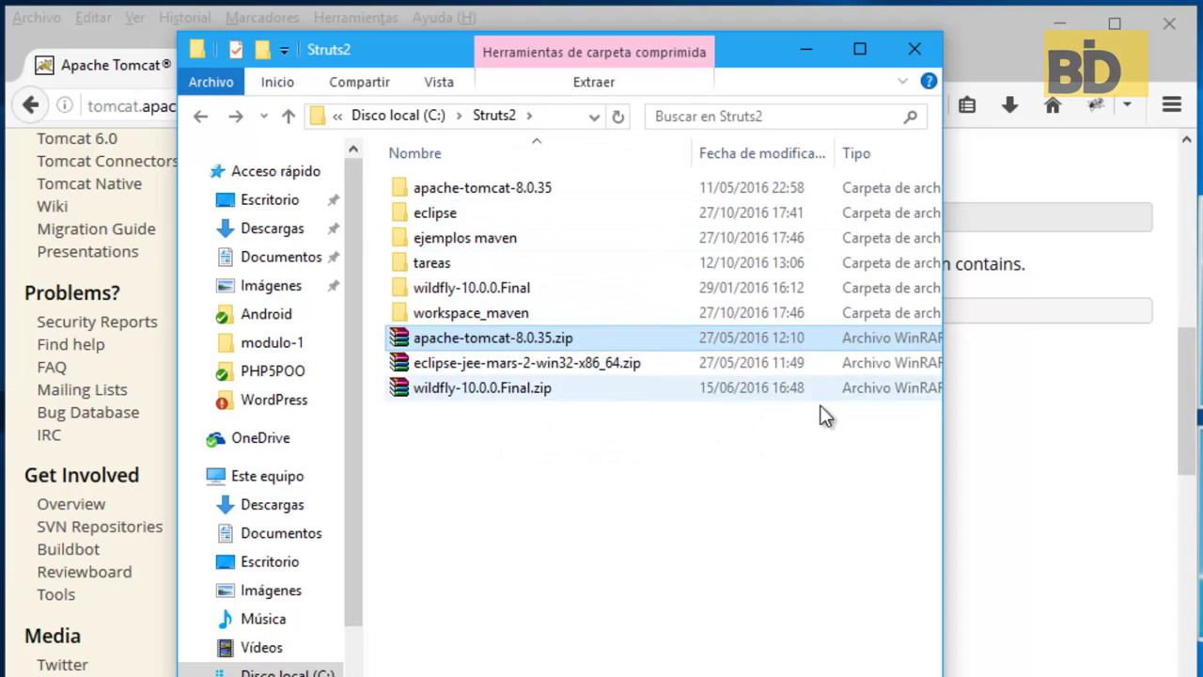
# Switch to Firefox, close the Apache Tomcat page and look through the Eclipse Downloads page
pyautogui.click(970, 418)
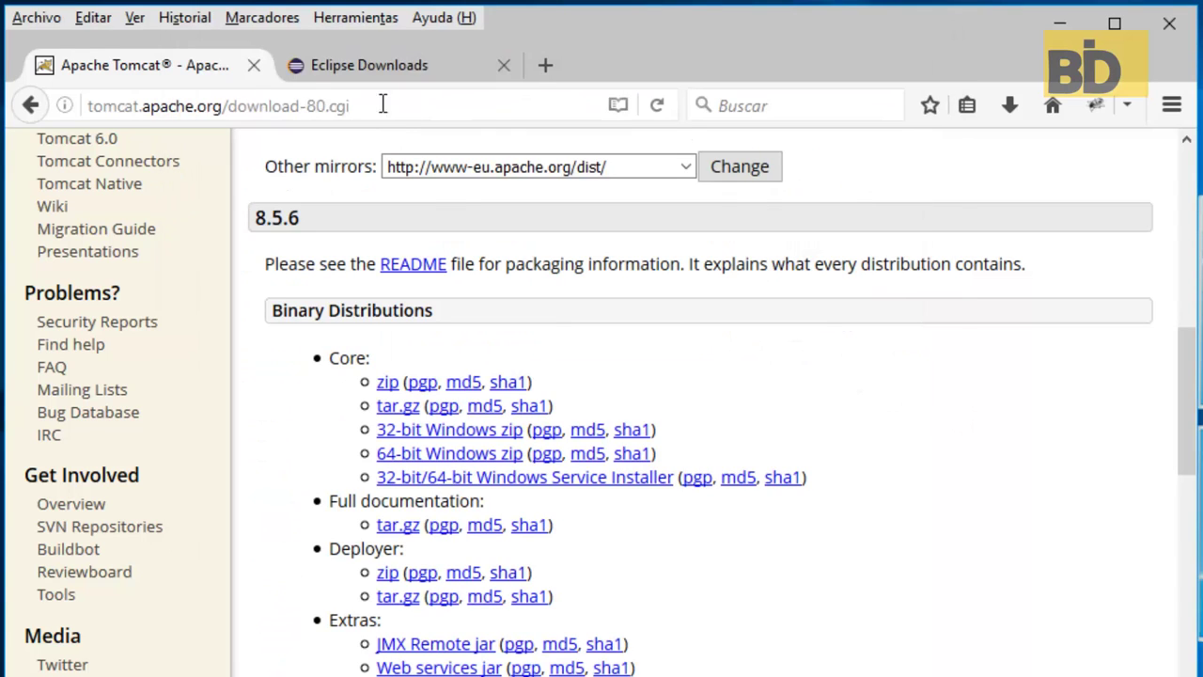
pyautogui.click(253, 66)
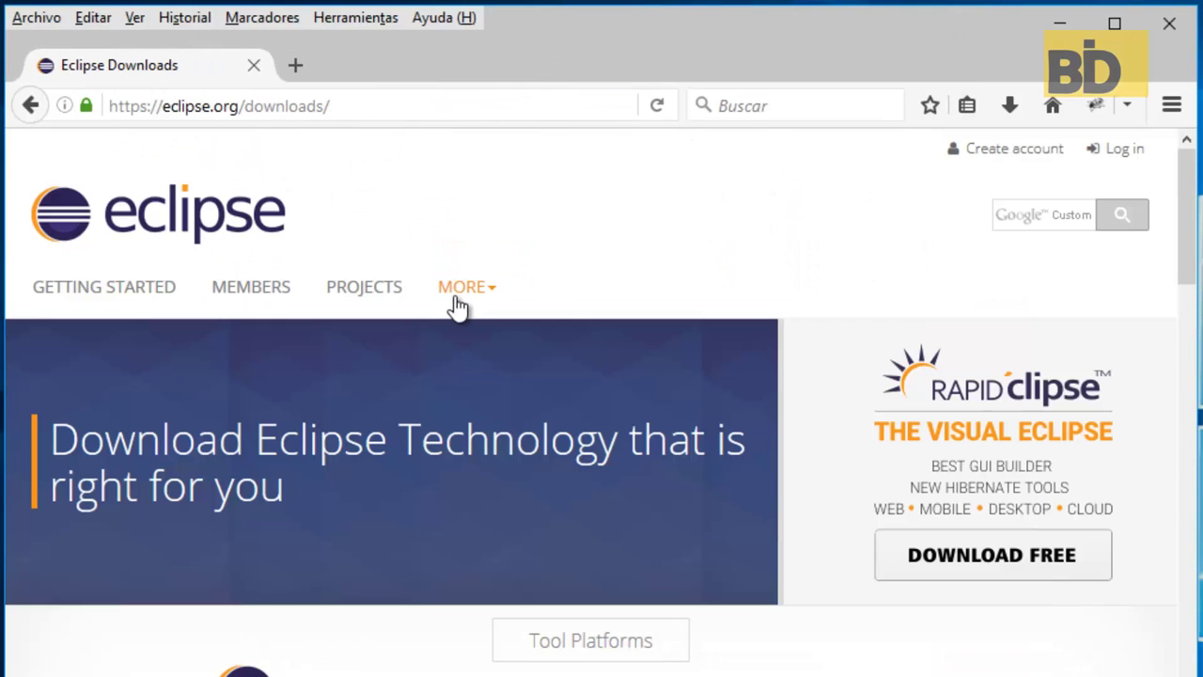
pyautogui.scroll(-5, 453, 310)
pyautogui.scroll(3, 451, 313)
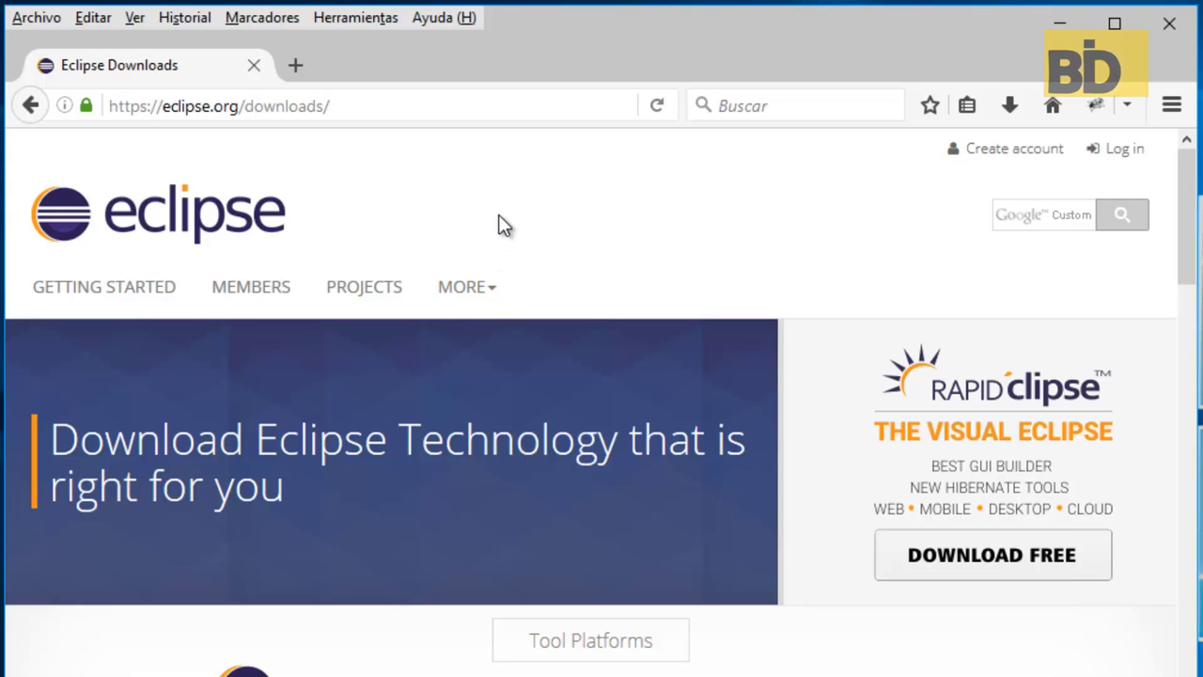
pyautogui.scroll(-3, 515, 207)
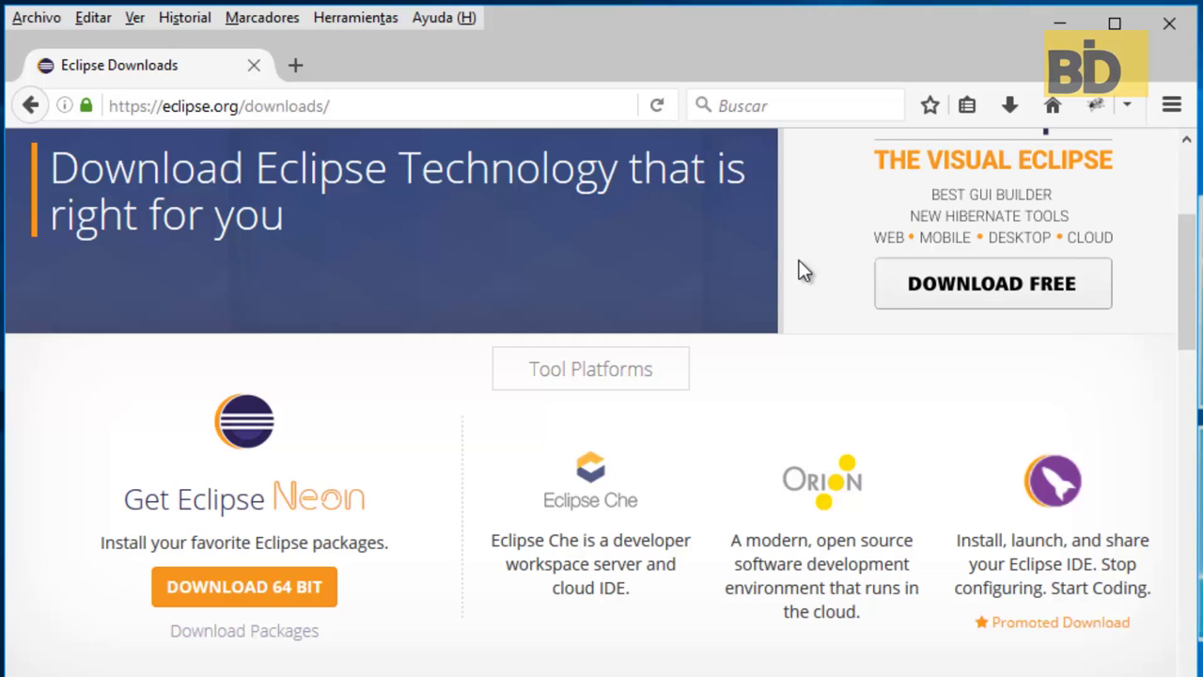
pyautogui.scroll(-8, 804, 270)
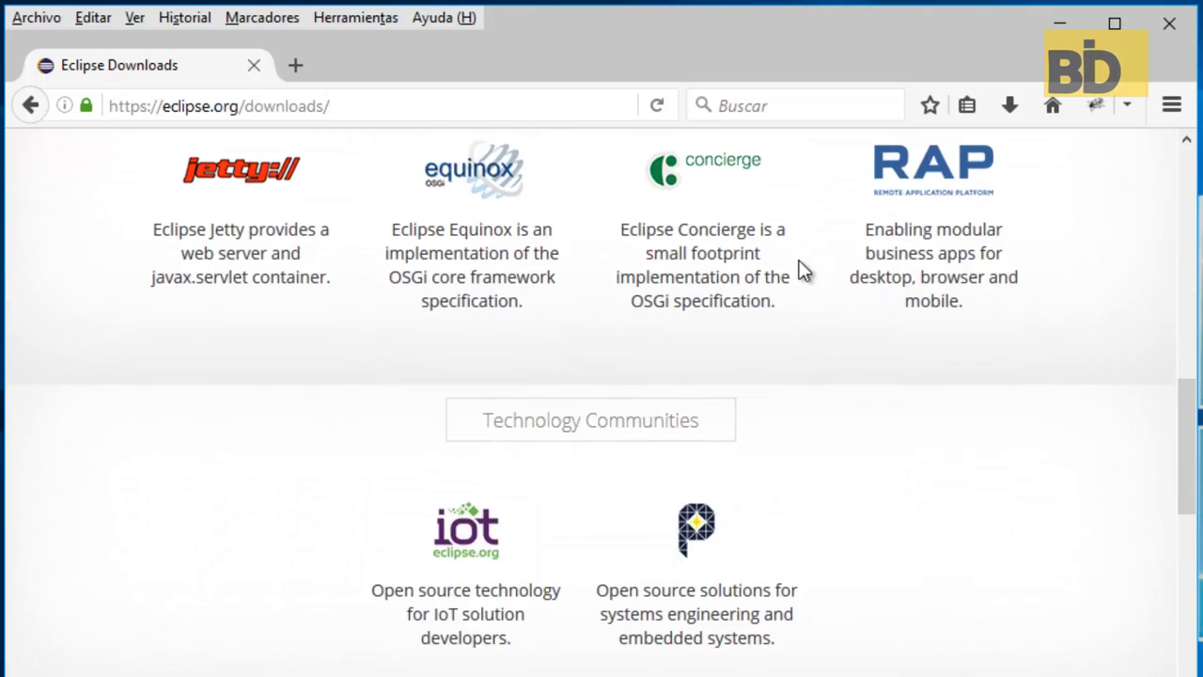
pyautogui.scroll(11, 804, 270)
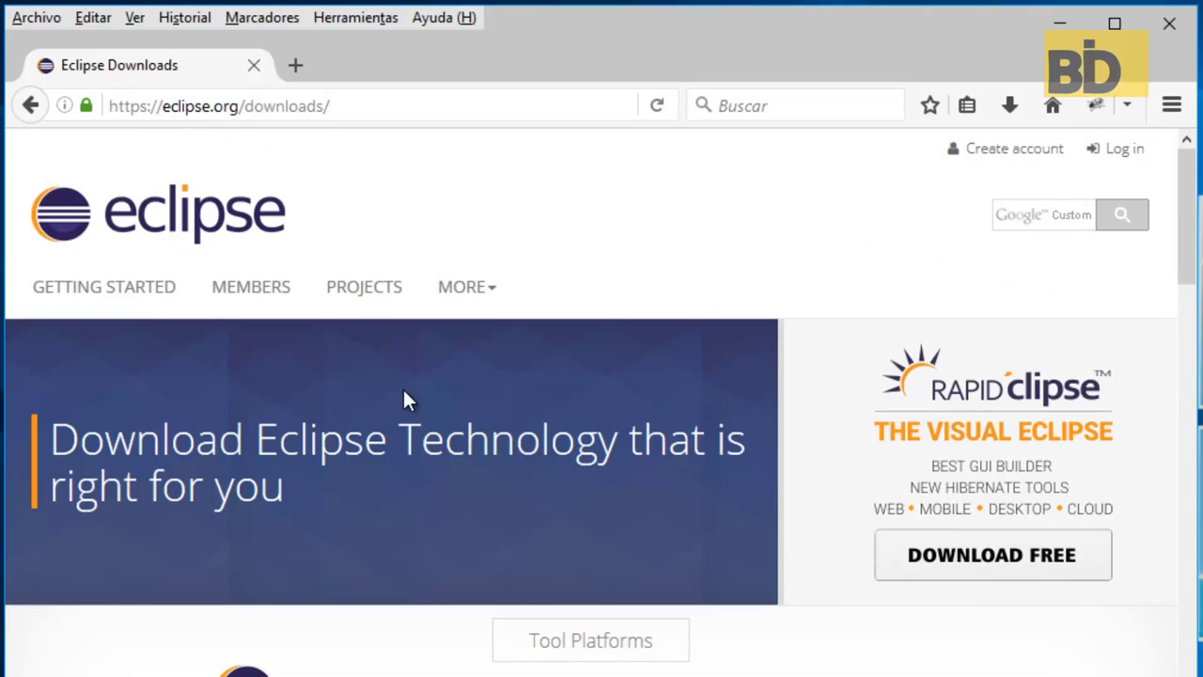
pyautogui.scroll(-5, 404, 393)
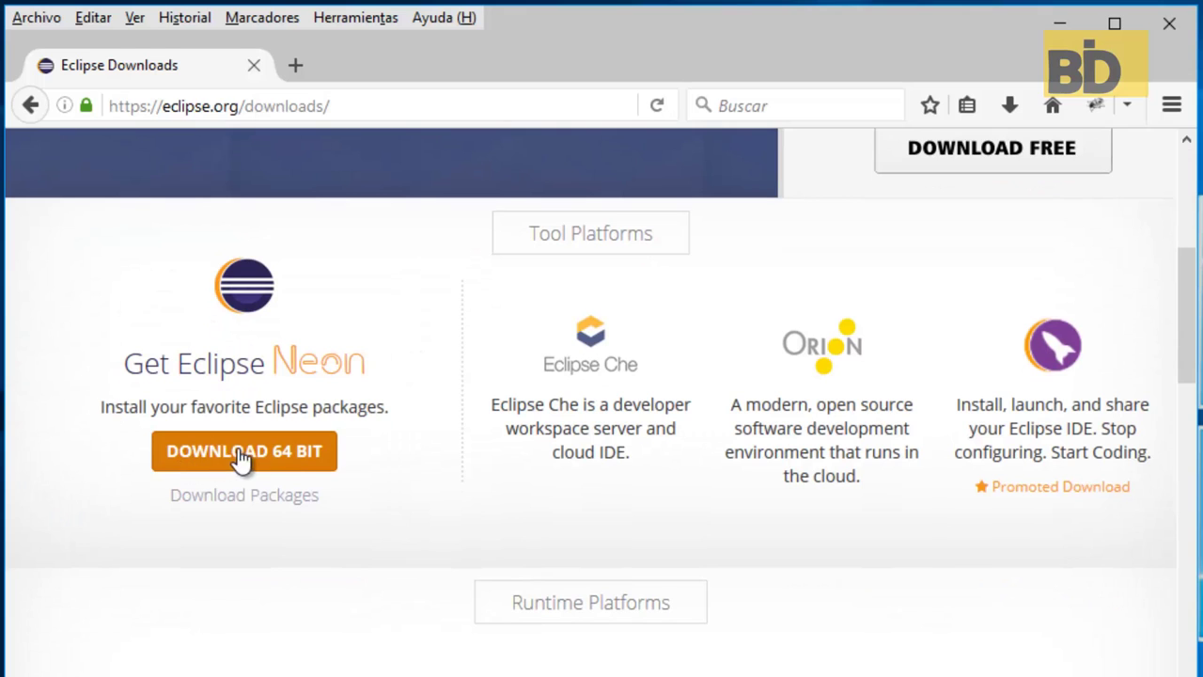
# Open the 64-bit Eclipse Neon installer's download page and review which file it offers
pyautogui.click(265, 464)
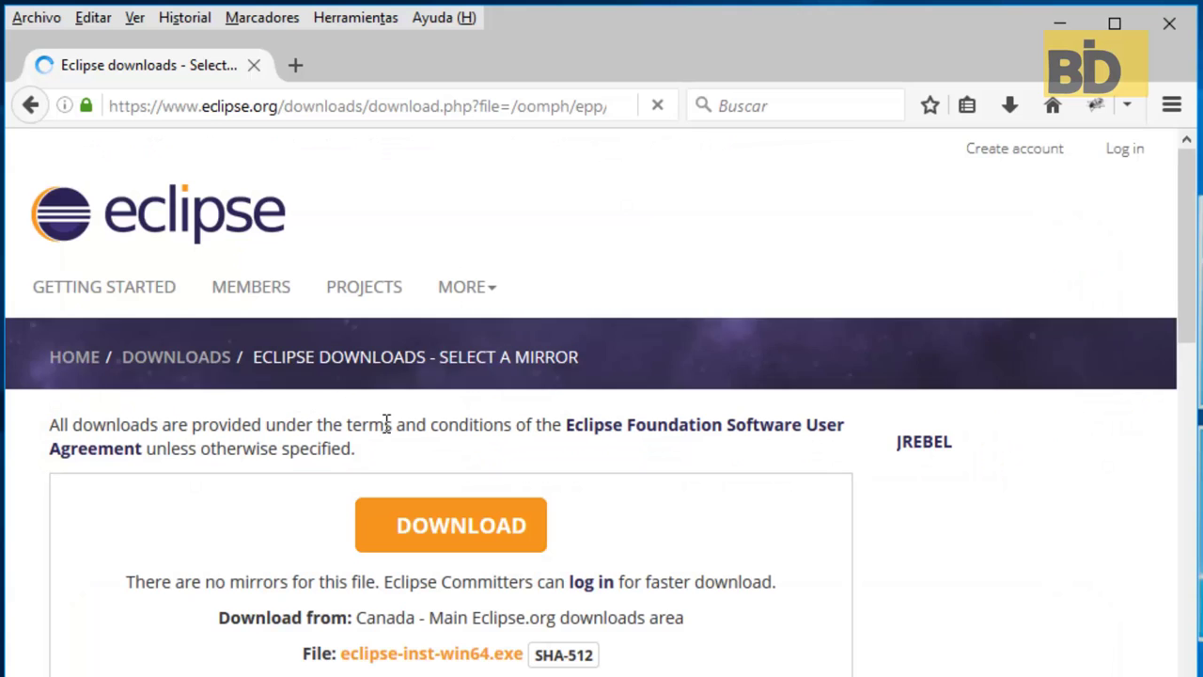
pyautogui.scroll(-3, 417, 531)
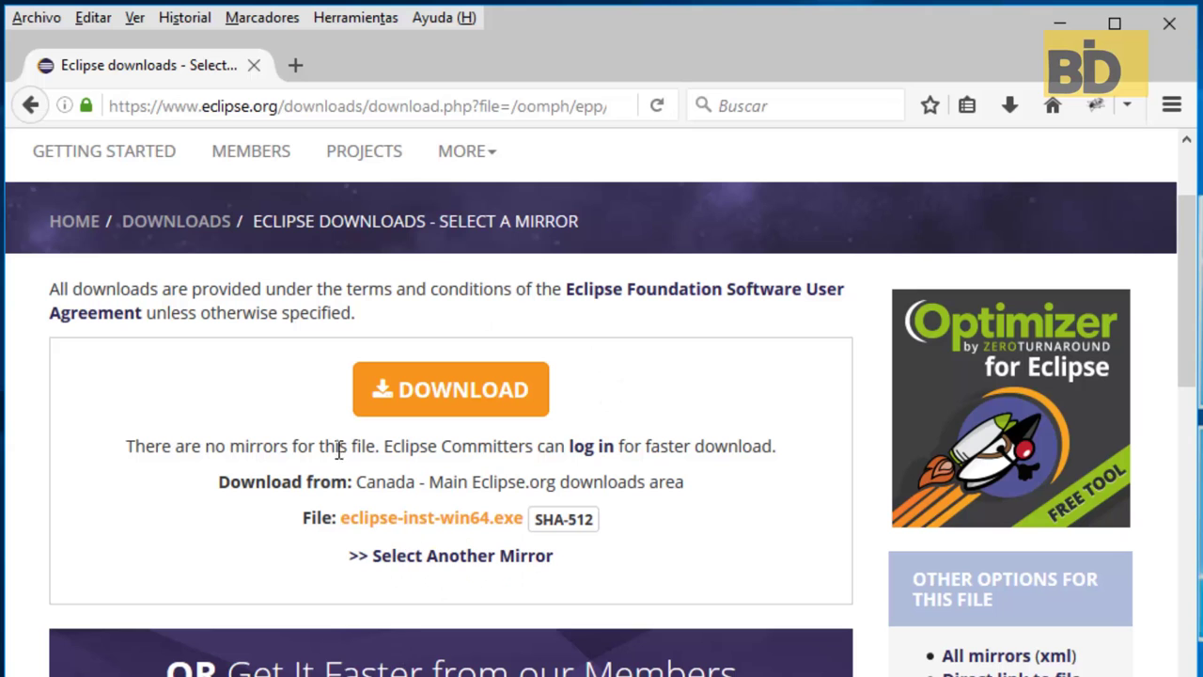
pyautogui.scroll(3, 339, 451)
# Go to the Eclipse home page and open its list of other package downloads
pyautogui.click(102, 233)
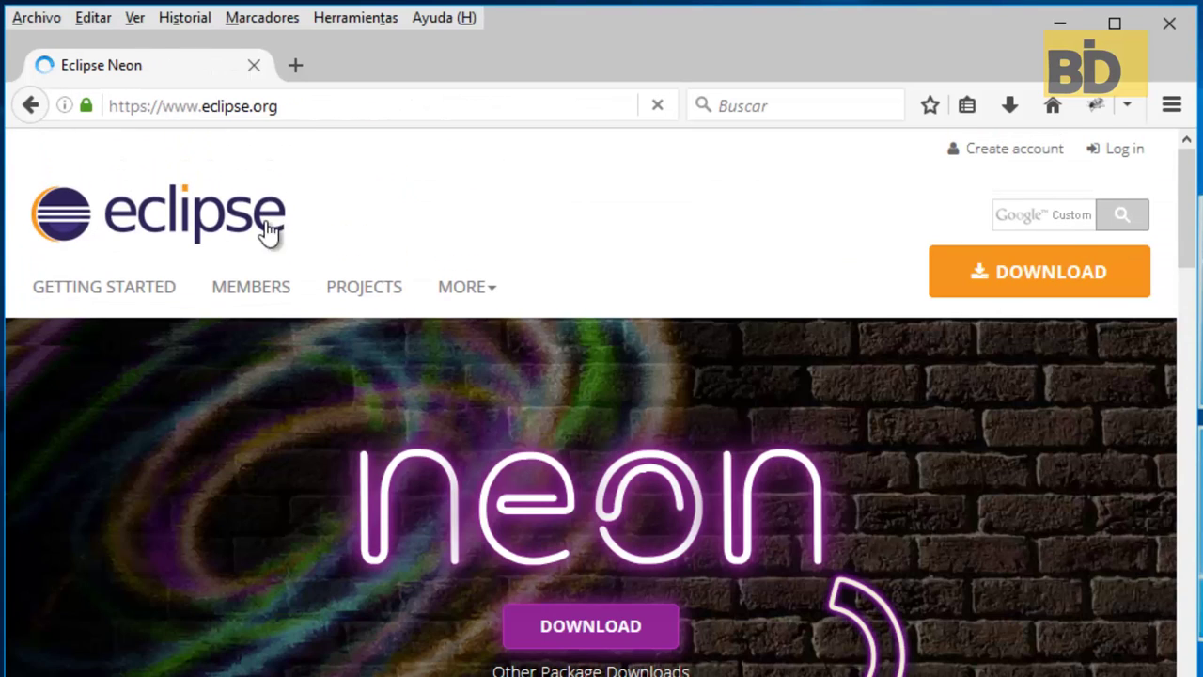
pyautogui.click(291, 106)
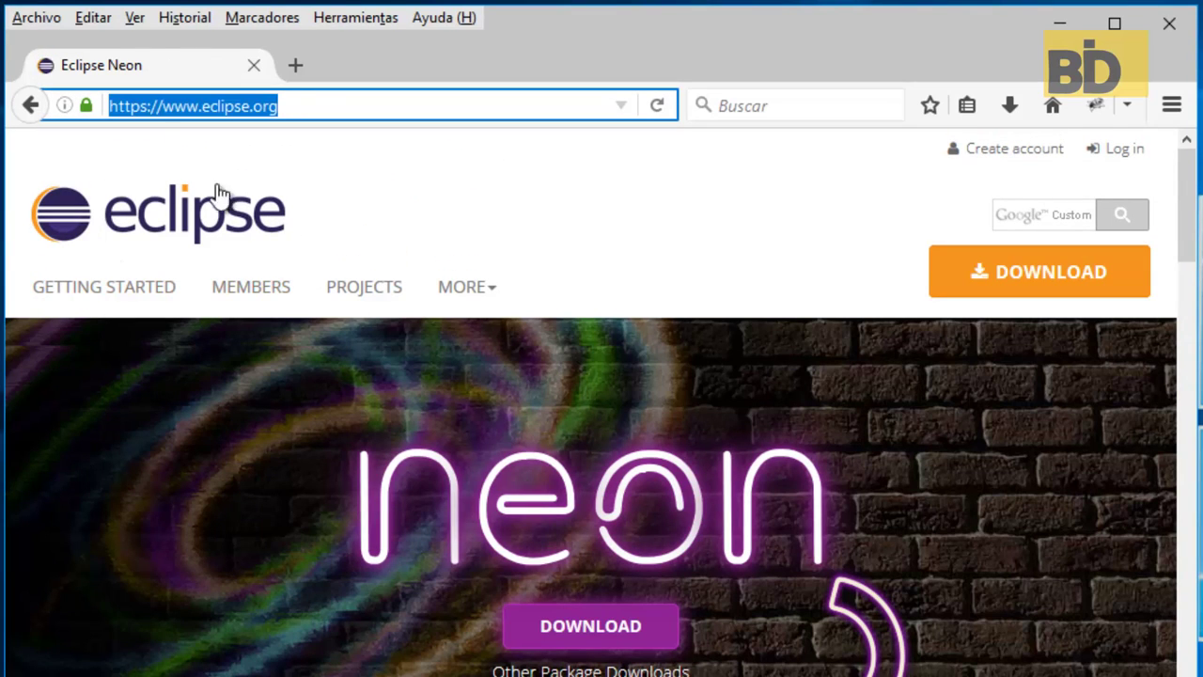
pyautogui.scroll(-5, 543, 418)
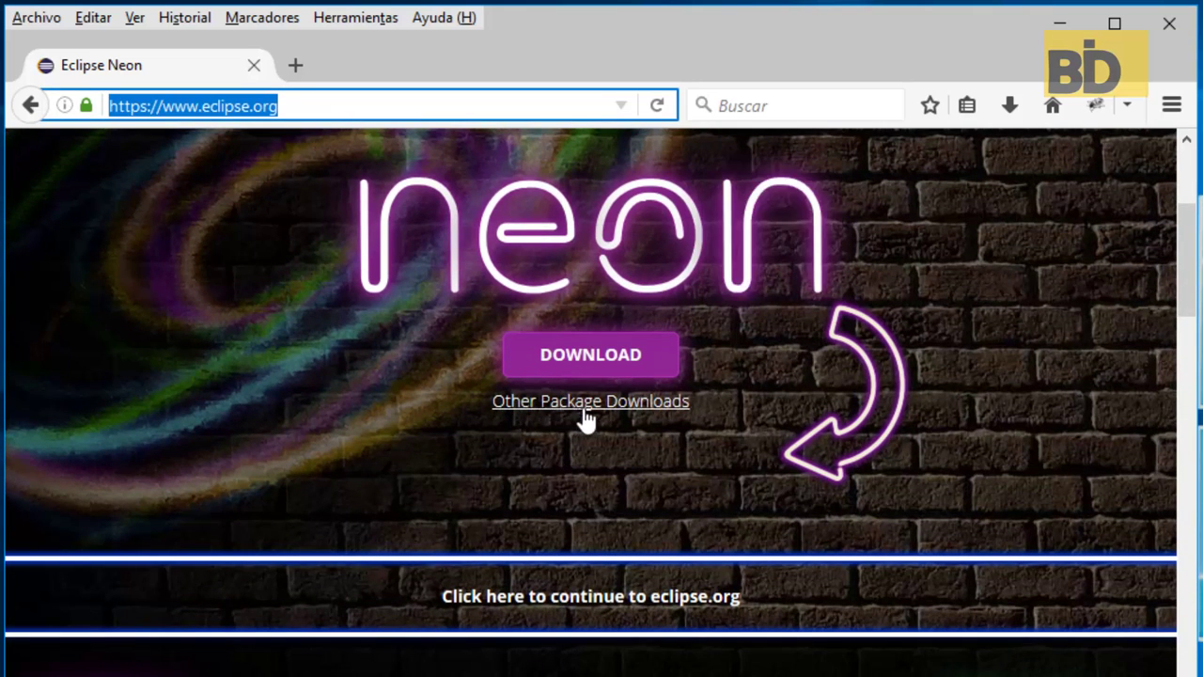
pyautogui.click(647, 417)
pyautogui.scroll(-5, 425, 526)
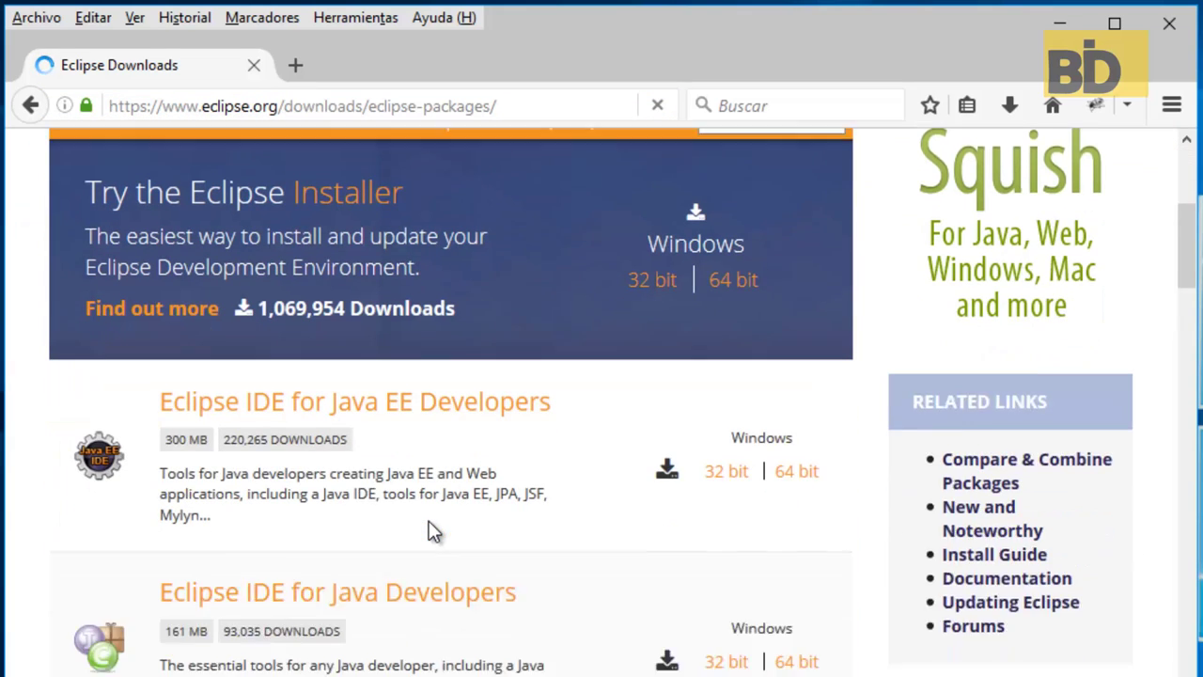
# Review the Eclipse Neon packages page and its operating system choices, keeping Windows selected
pyautogui.scroll(5, 449, 494)
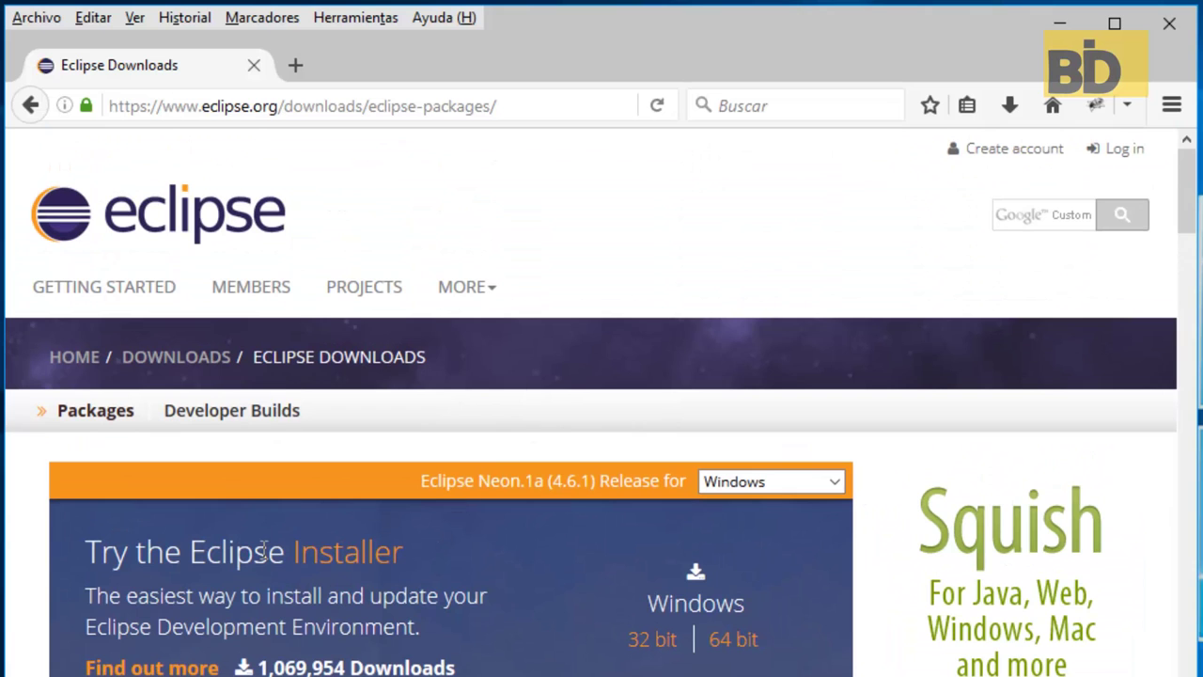
pyautogui.scroll(-2, 700, 635)
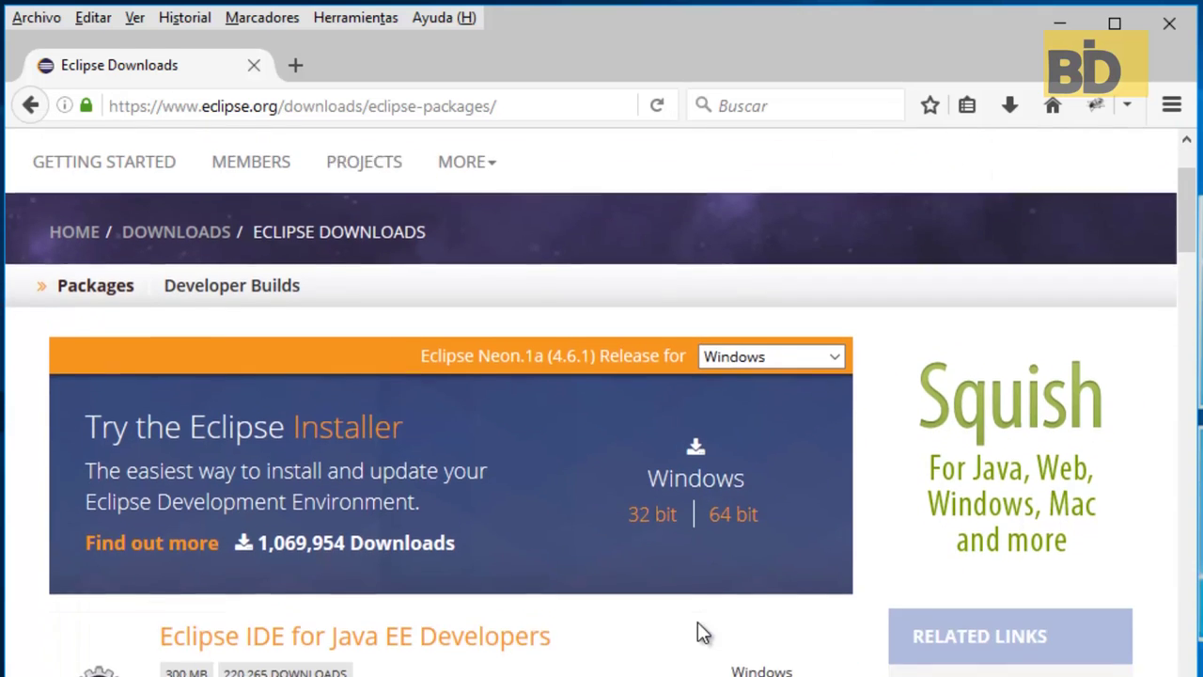
pyautogui.scroll(-3, 700, 630)
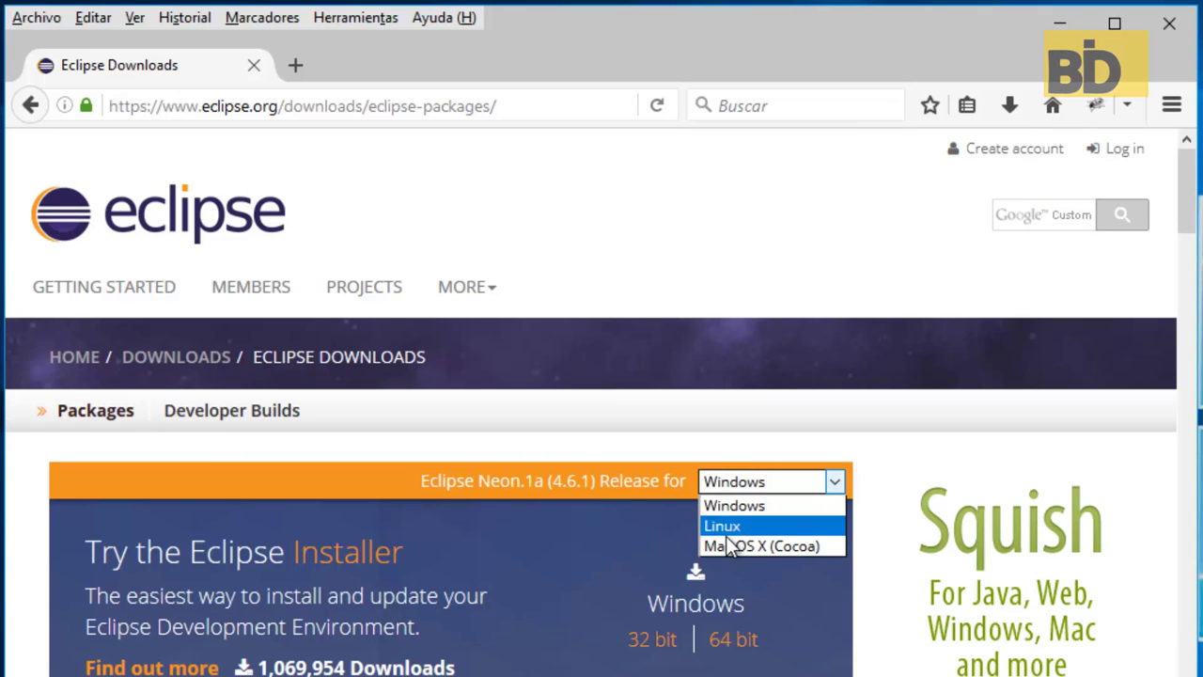
pyautogui.click(742, 482)
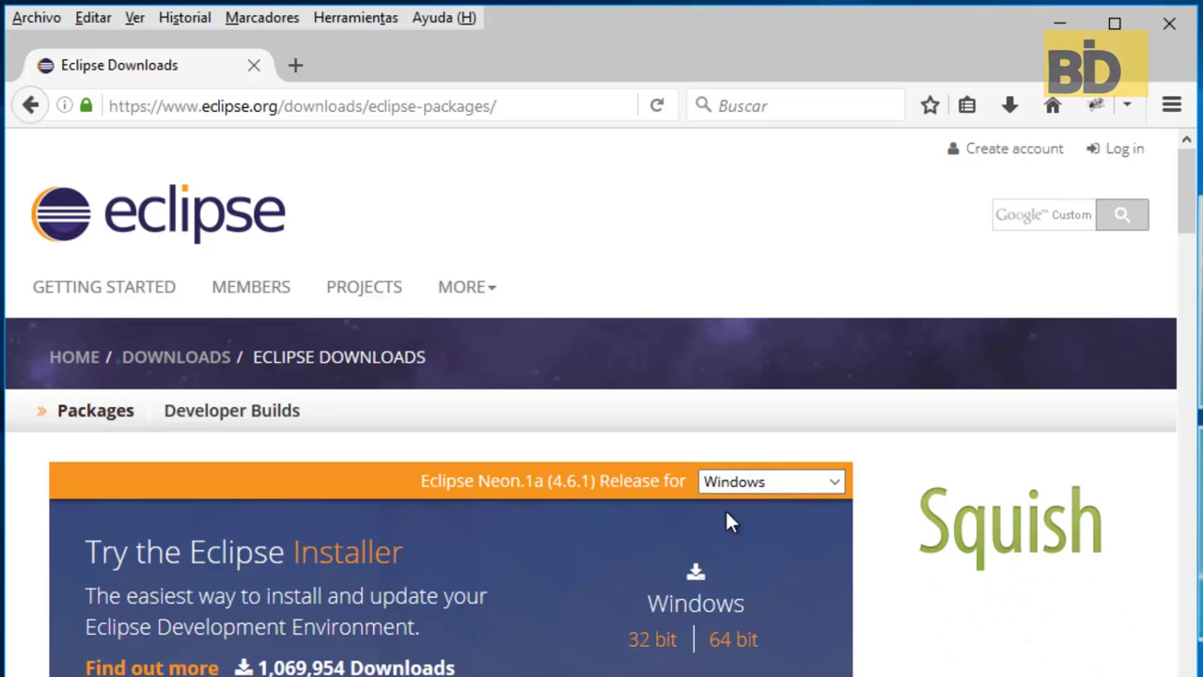
# Open the download page for the 64-bit Windows package of Eclipse IDE for Java EE Developers
pyautogui.scroll(-3, 770, 470)
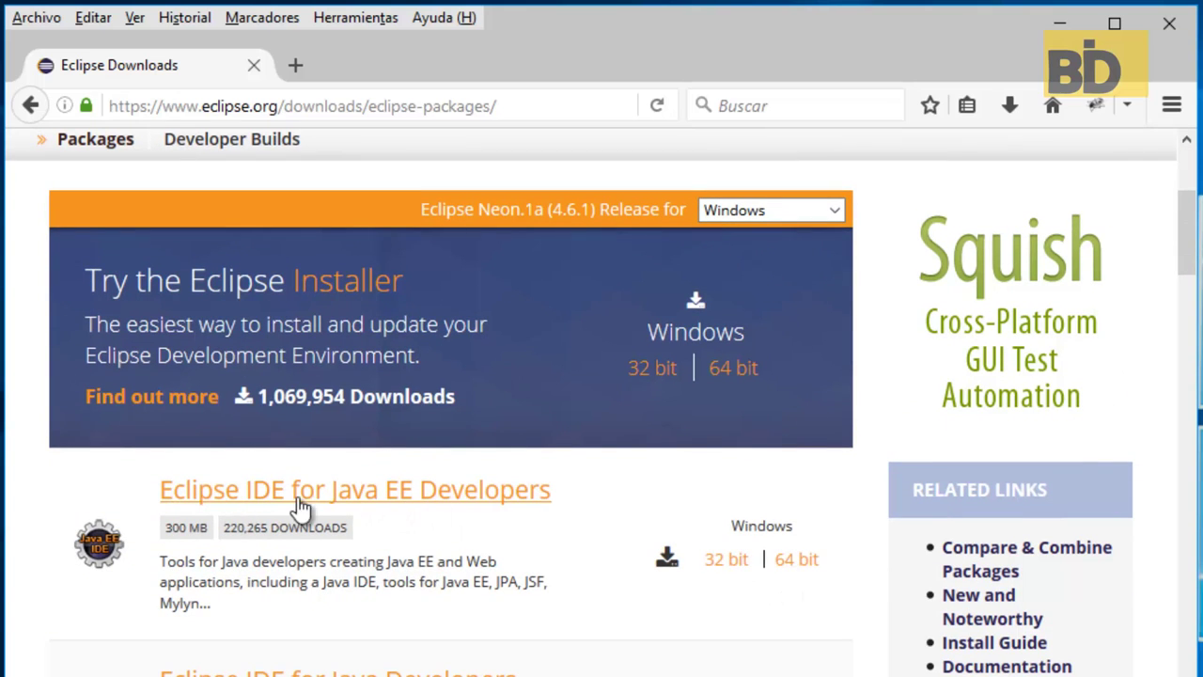
pyautogui.click(797, 561)
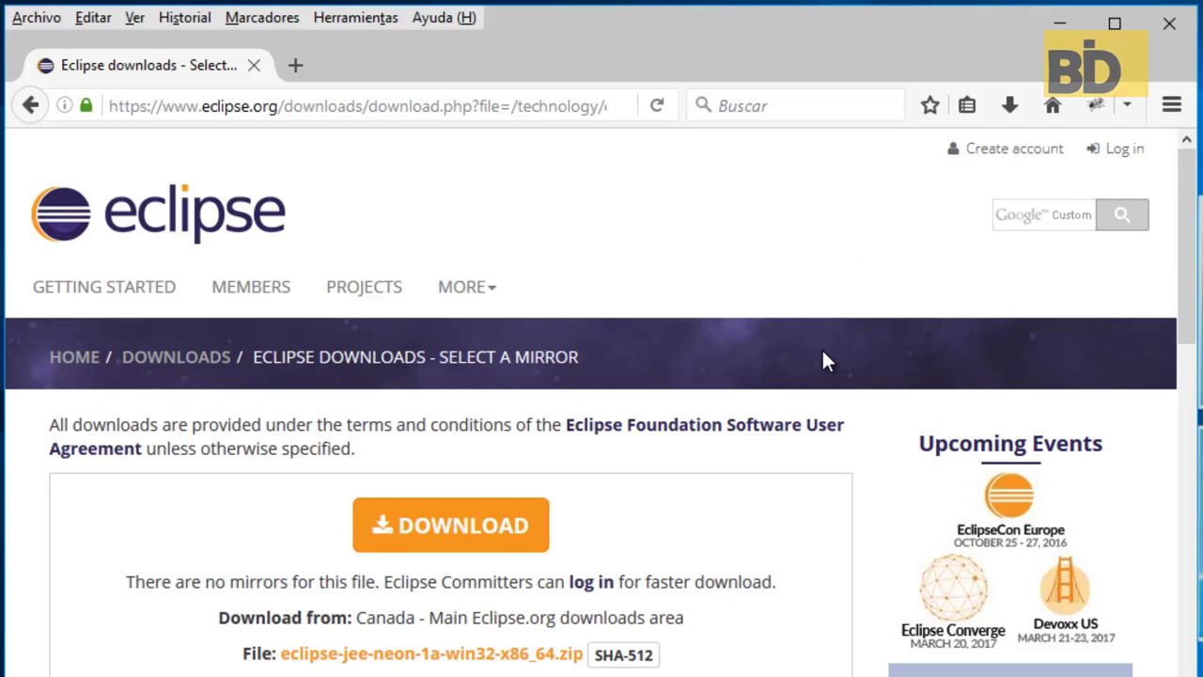
pyautogui.scroll(-3, 623, 582)
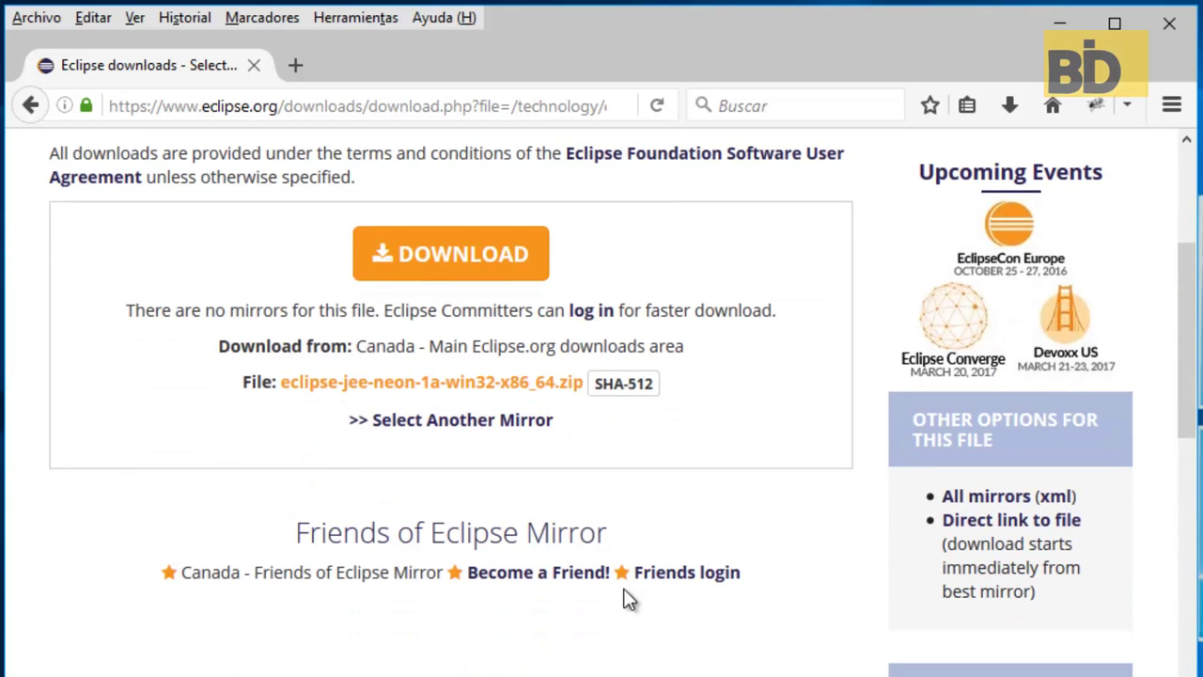
pyautogui.scroll(2, 623, 599)
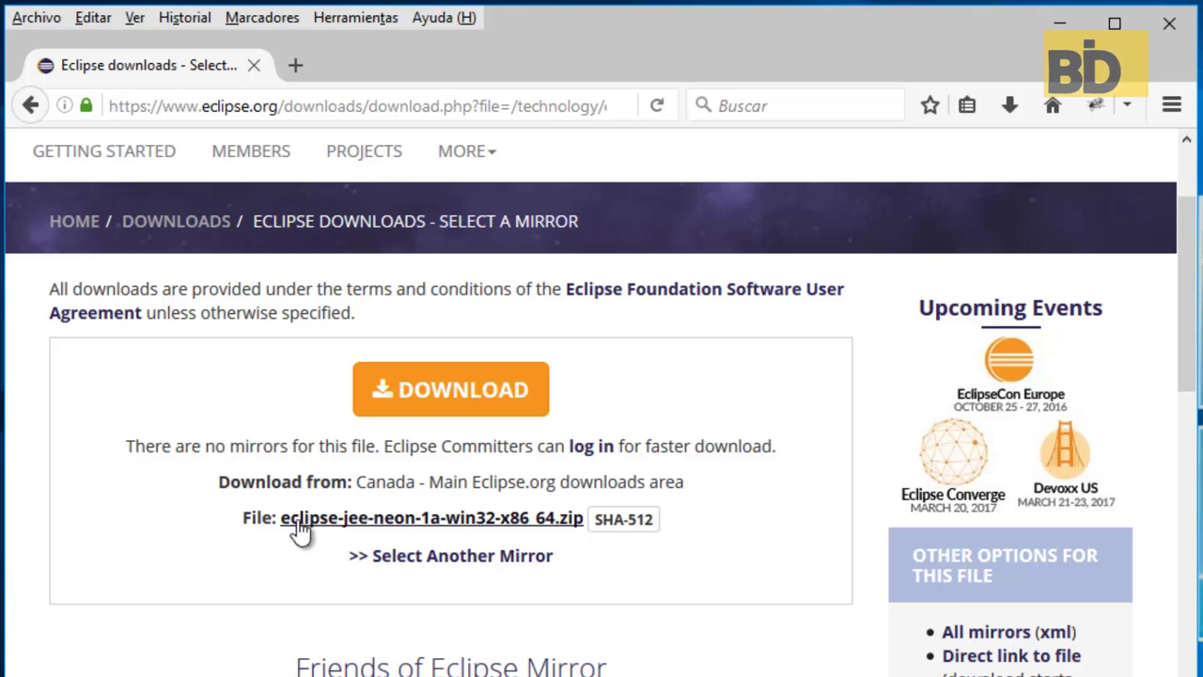
# Check the existing eclipse-jee-mars-2-win32-x86_64.zip in the Struts2 folder, then return to the Eclipse download page
pyautogui.hotkey('alt', 'Tab')
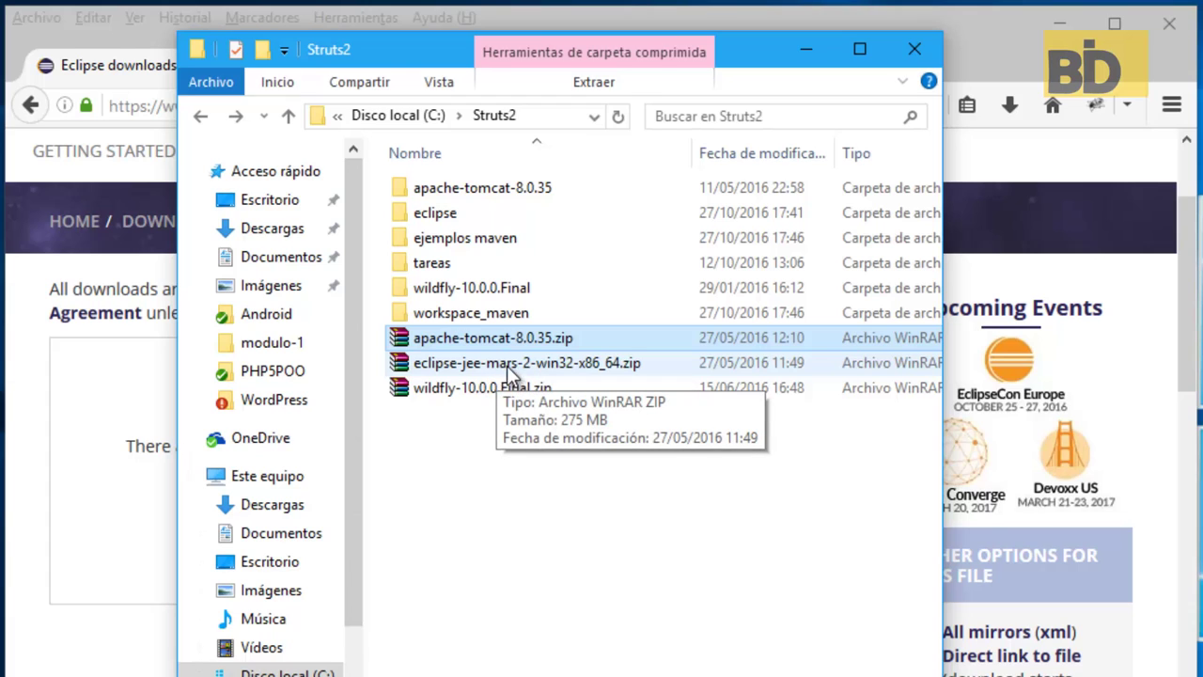
pyautogui.click(995, 53)
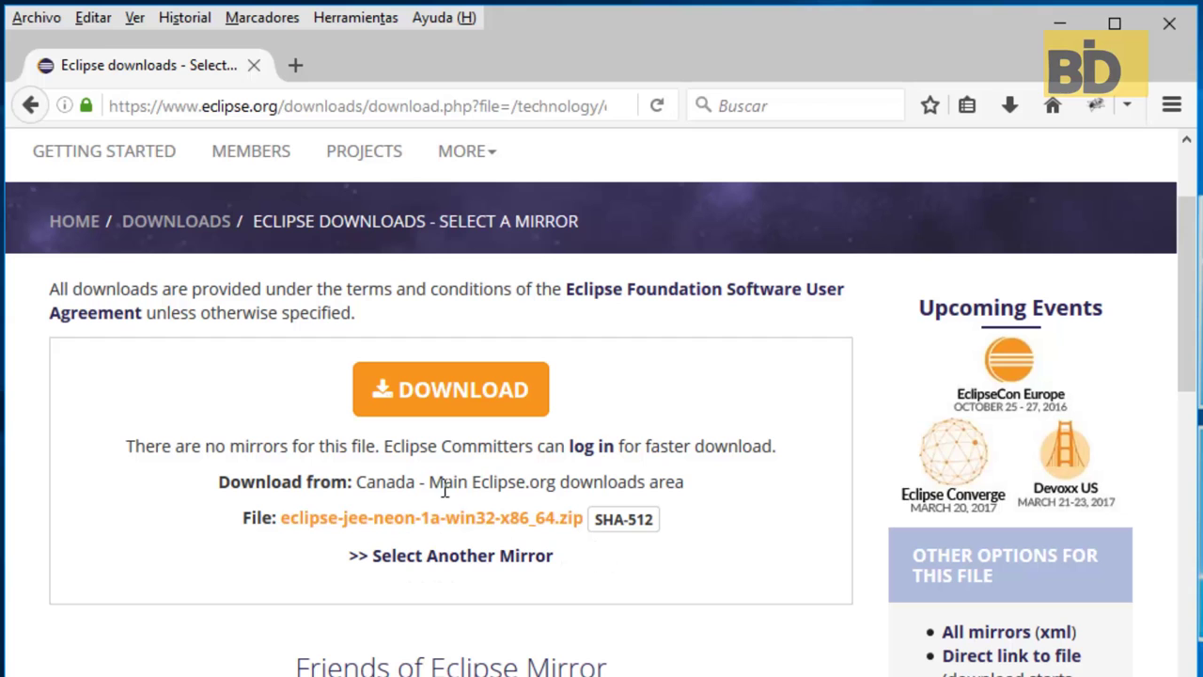
# Open the save dialog for eclipse-jee-neon-1a-win32-x86_64.zip, cancel it, and return to the Struts2 folder in File Explorer
pyautogui.click(447, 522)
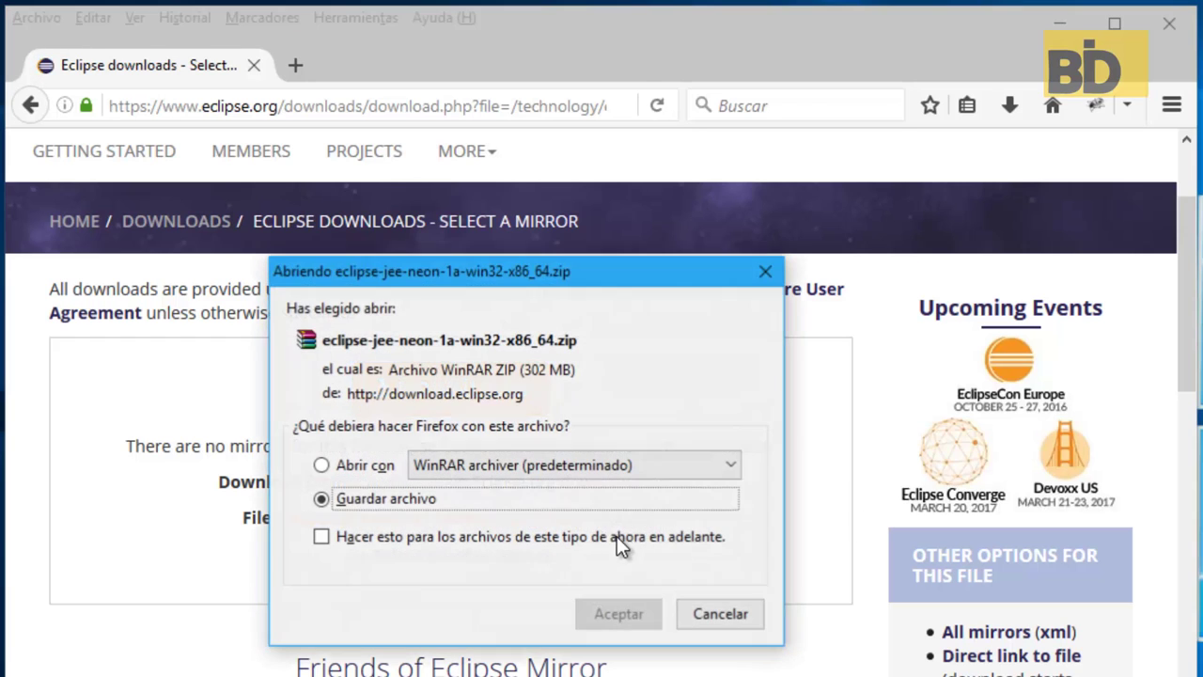
pyautogui.click(725, 615)
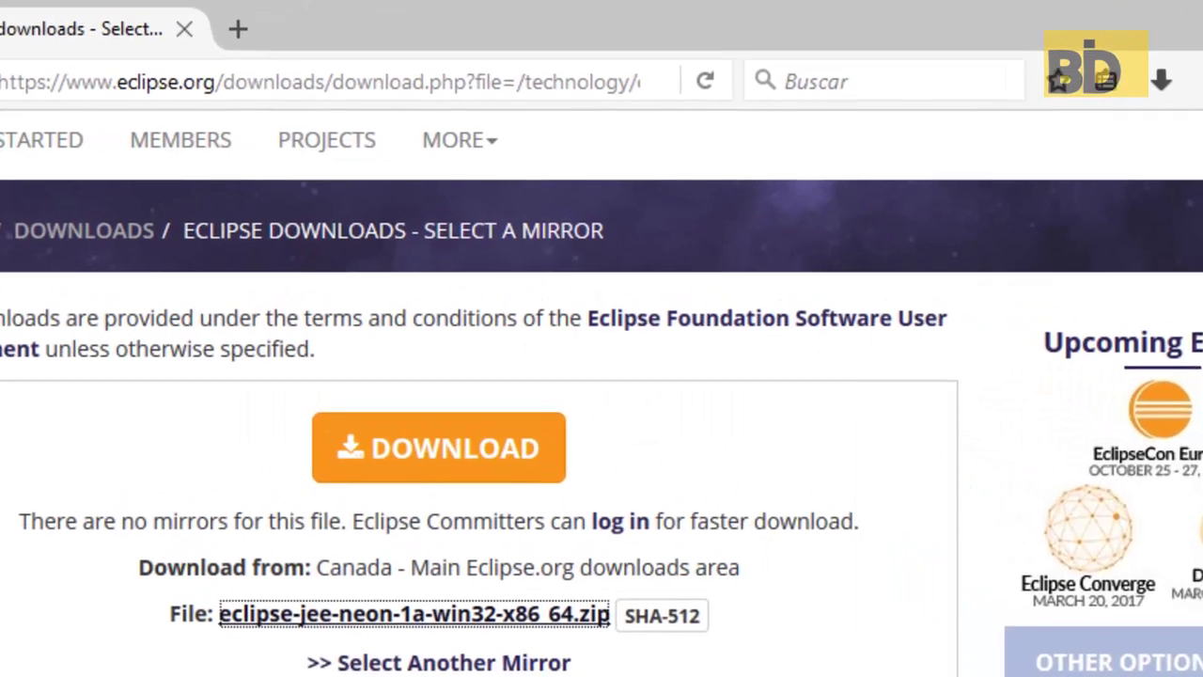
pyautogui.click(1059, 12)
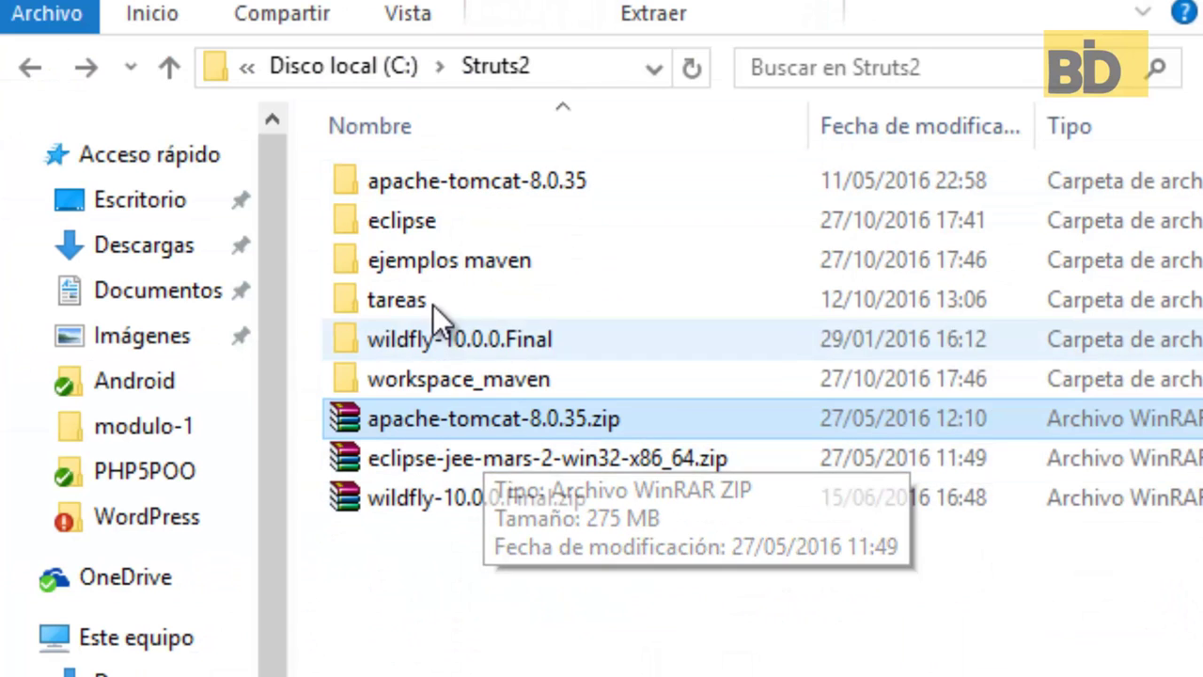
# Inspect the contents of the eclipse folder and the workspace_maven folder inside C:\Struts2
pyautogui.doubleClick(414, 229)
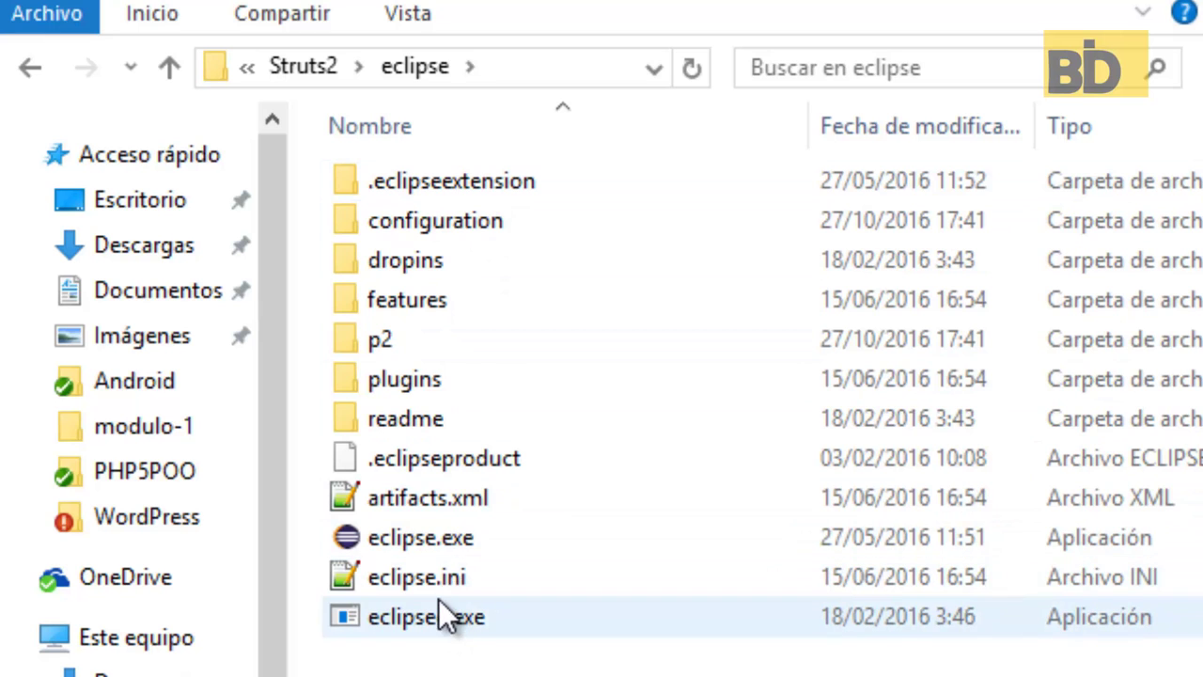
pyautogui.click(29, 68)
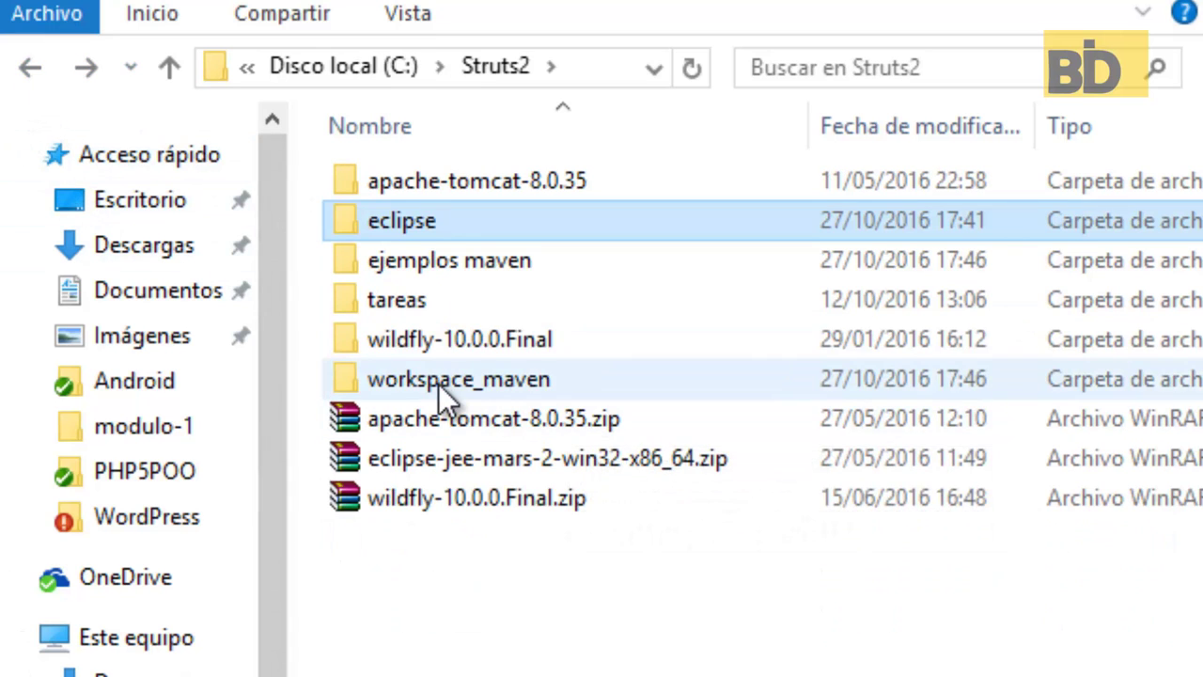
pyautogui.click(438, 384)
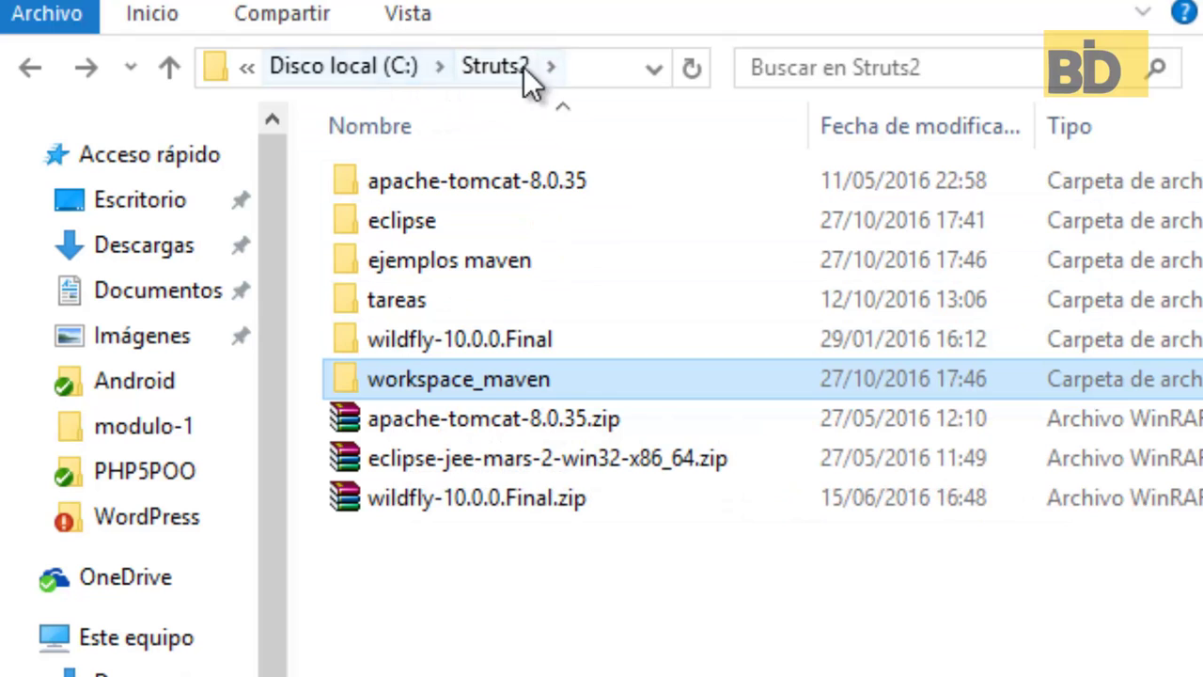
pyautogui.moveTo(391, 381)
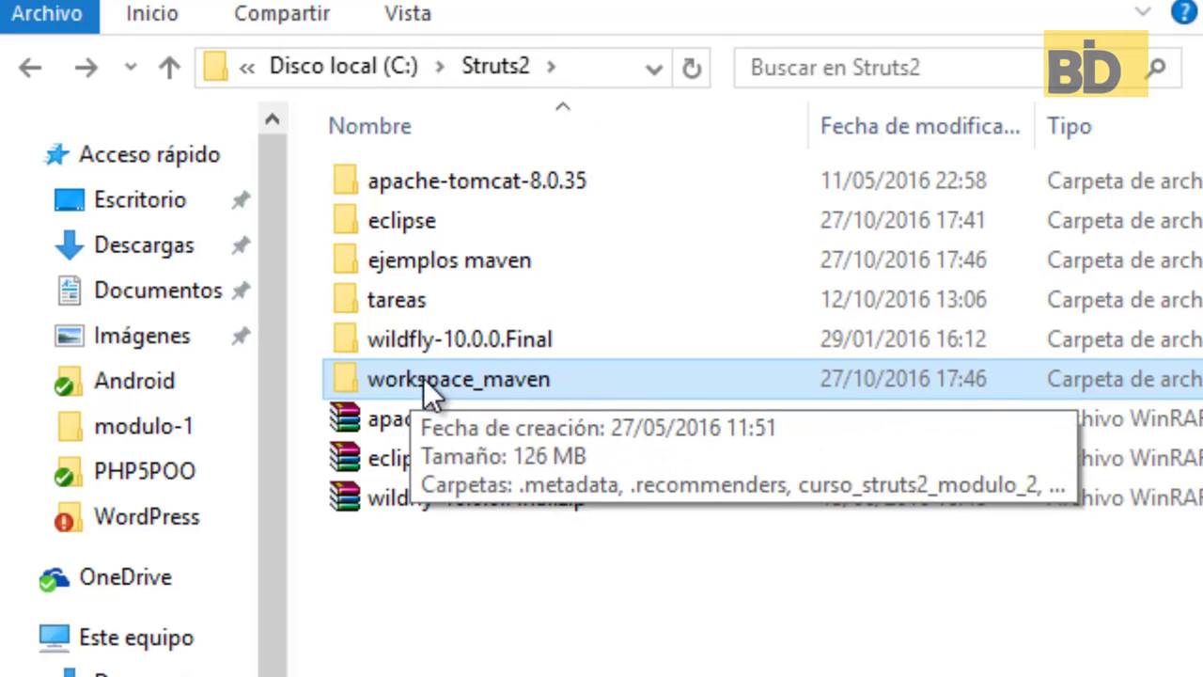
pyautogui.moveTo(570, 341)
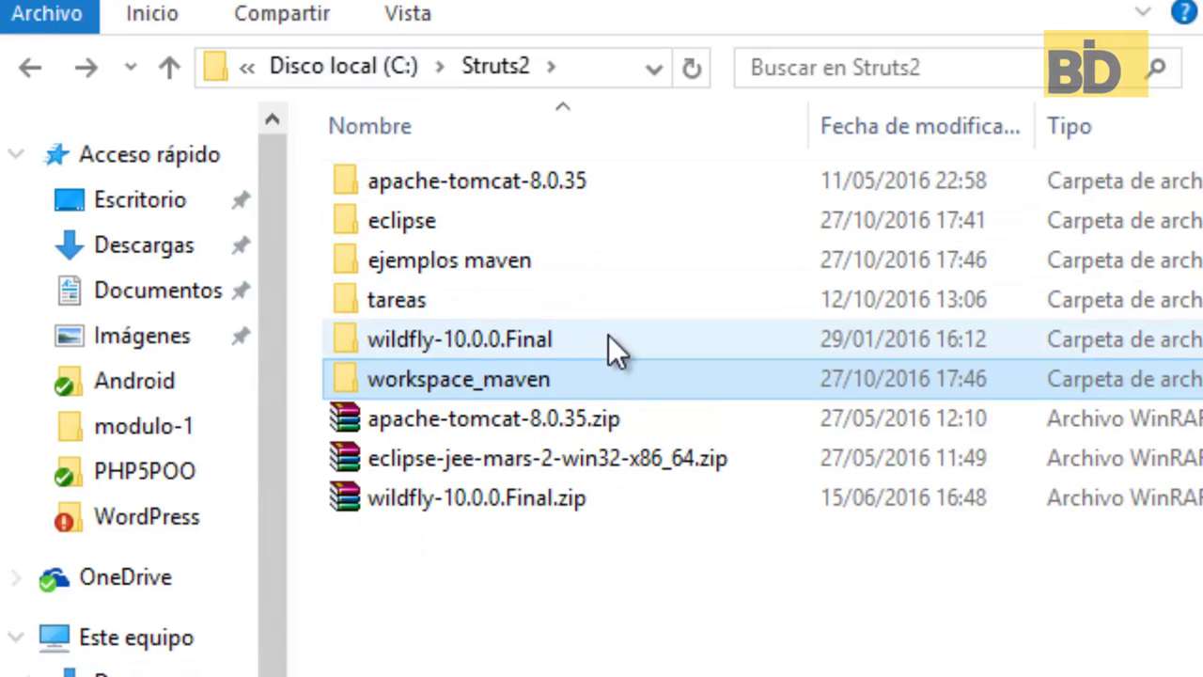
pyautogui.doubleClick(468, 385)
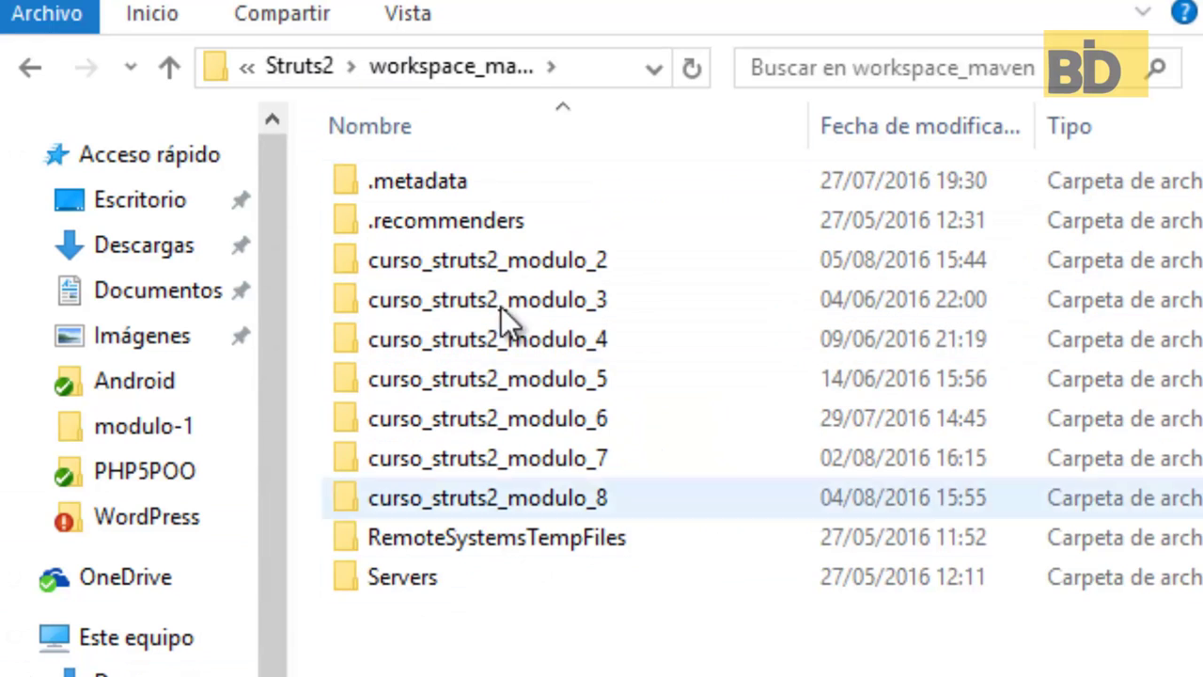
# Return to the Struts2 folder and start Eclipse from eclipse.exe in its eclipse folder
pyautogui.click(30, 74)
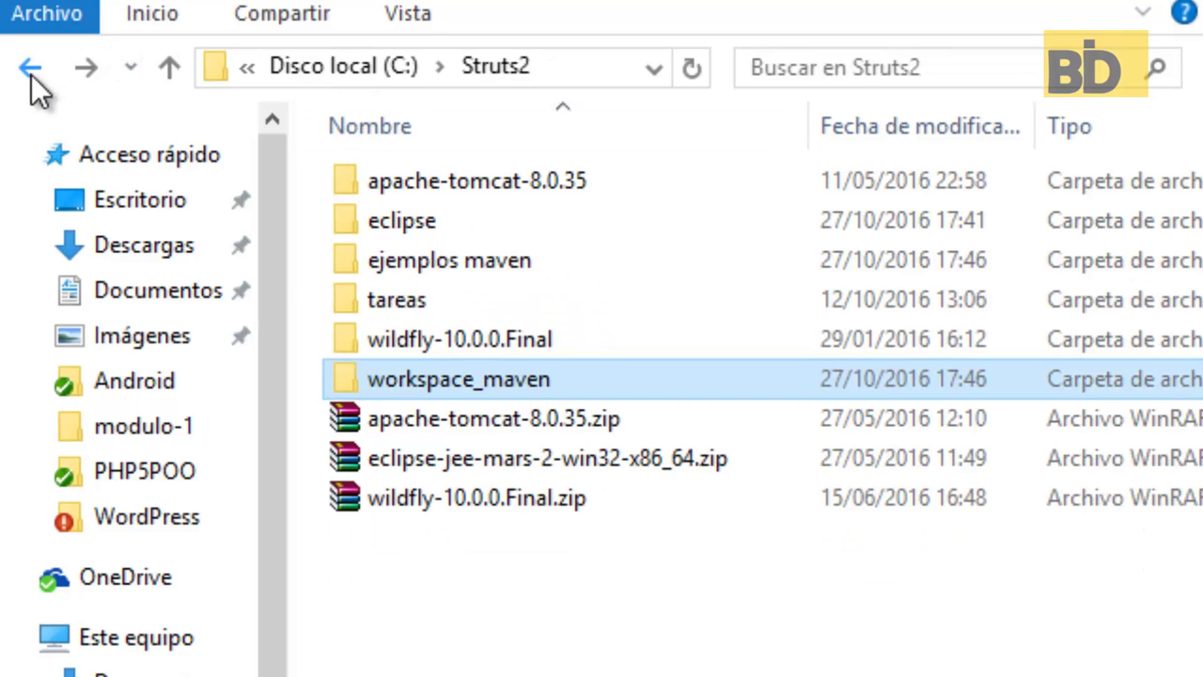
pyautogui.doubleClick(402, 223)
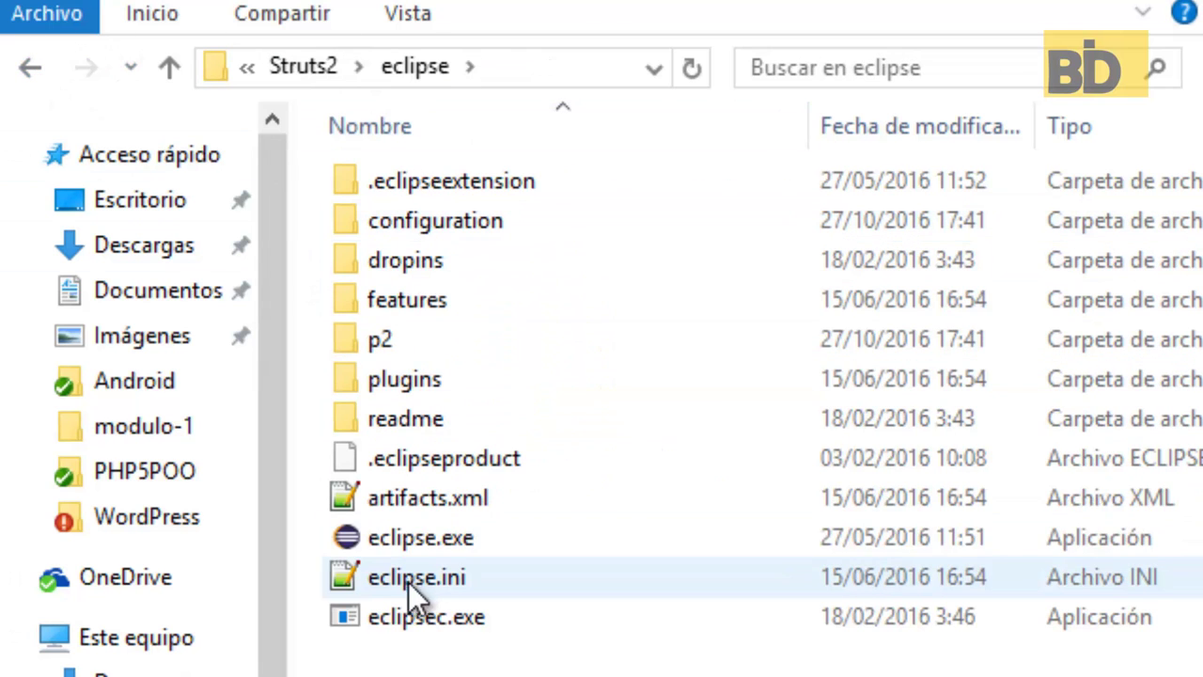
pyautogui.doubleClick(409, 533)
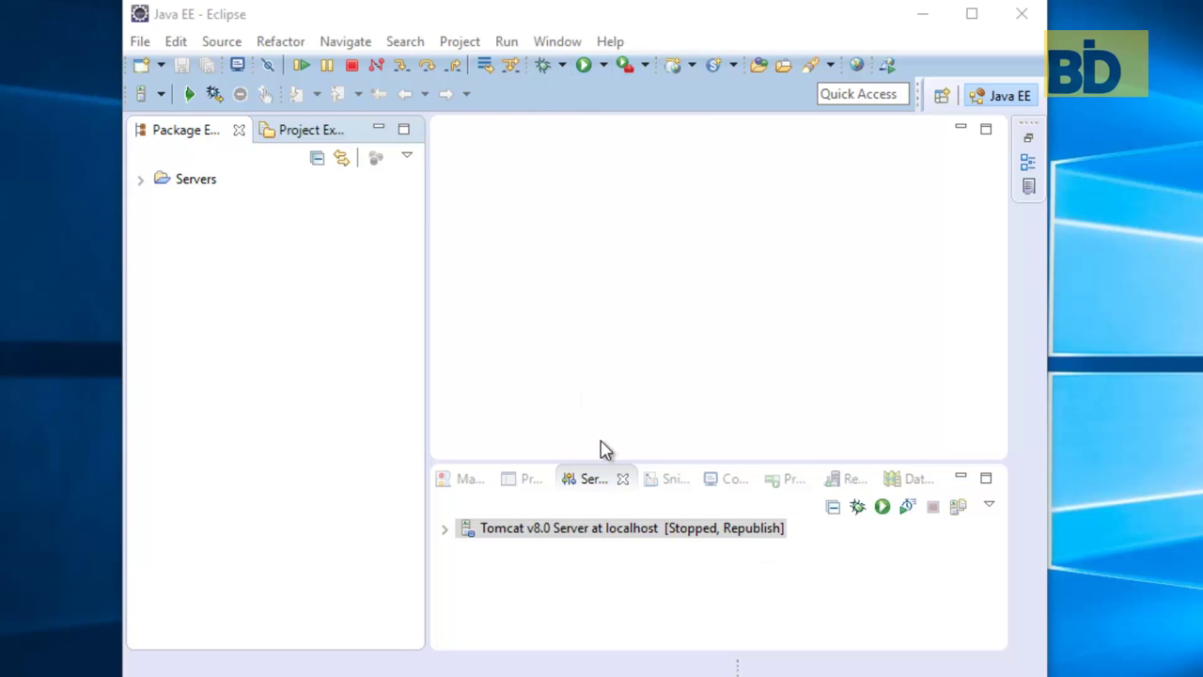
# Delete the existing Tomcat v8.0 Server at localhost together with its unused server configuration
pyautogui.click(600, 530)
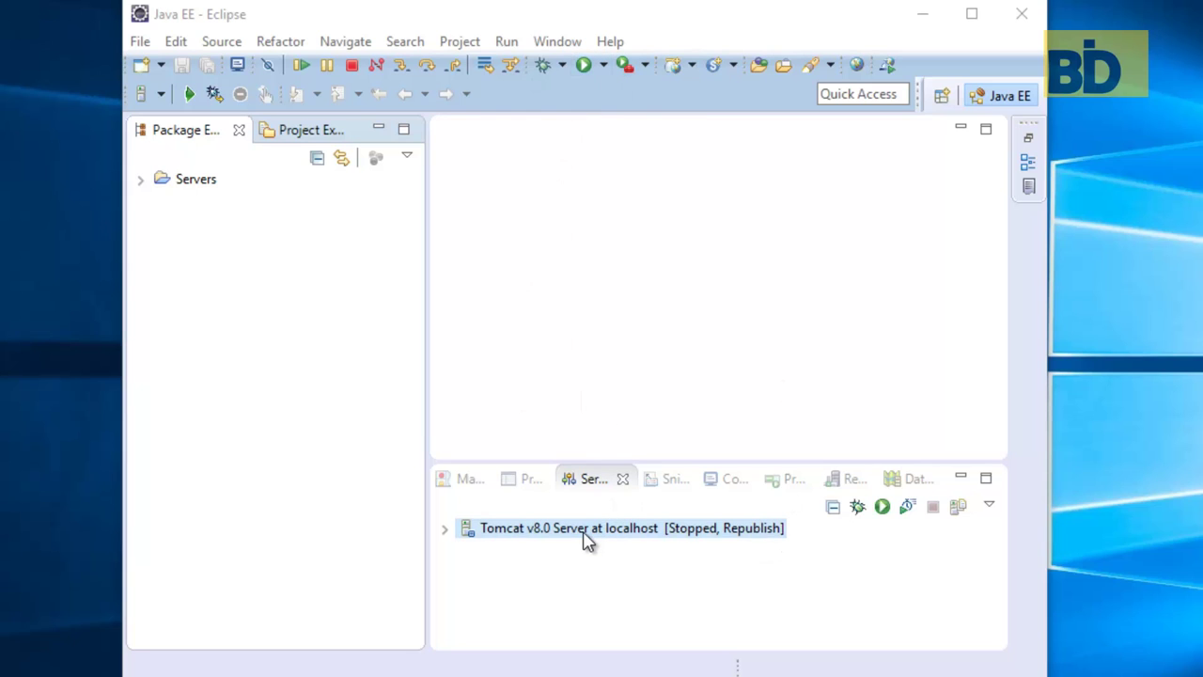
pyautogui.click(580, 516)
pyautogui.press('Delete')
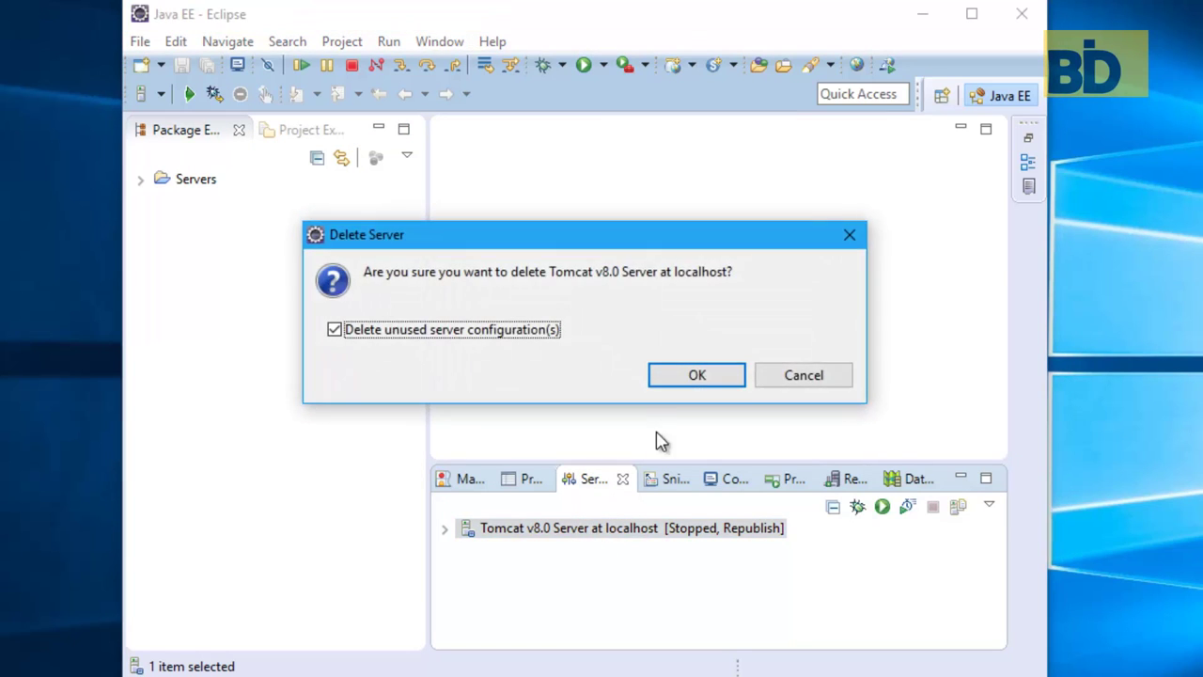
pyautogui.click(693, 383)
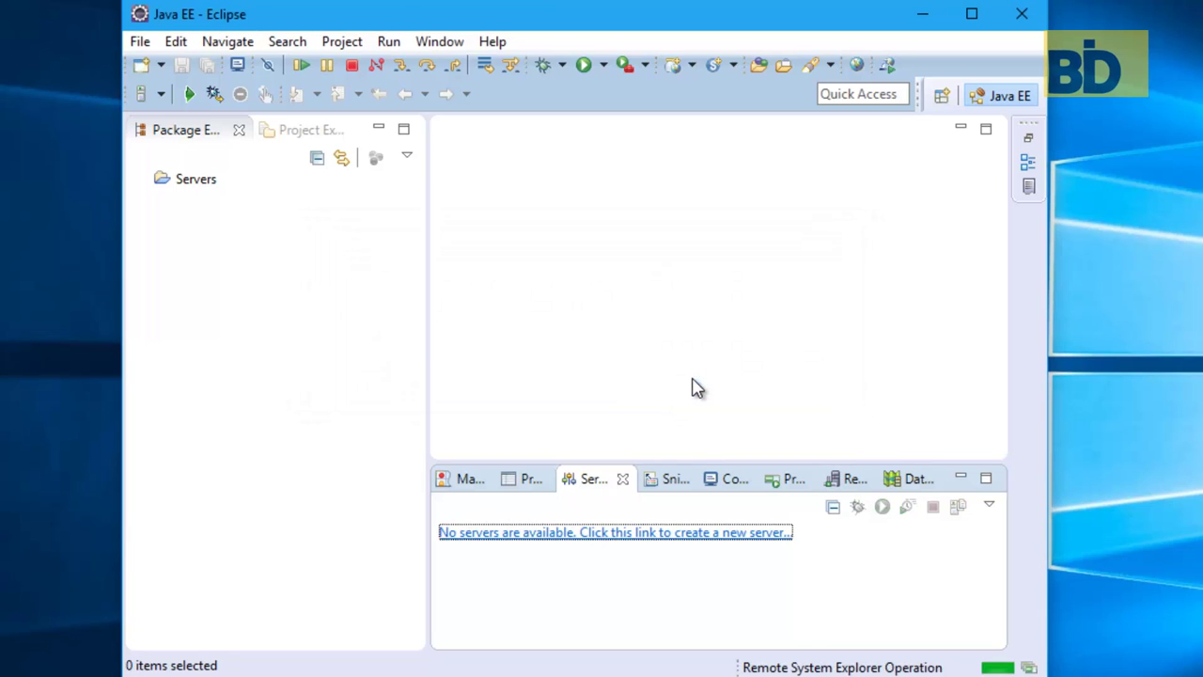
pyautogui.click(297, 278)
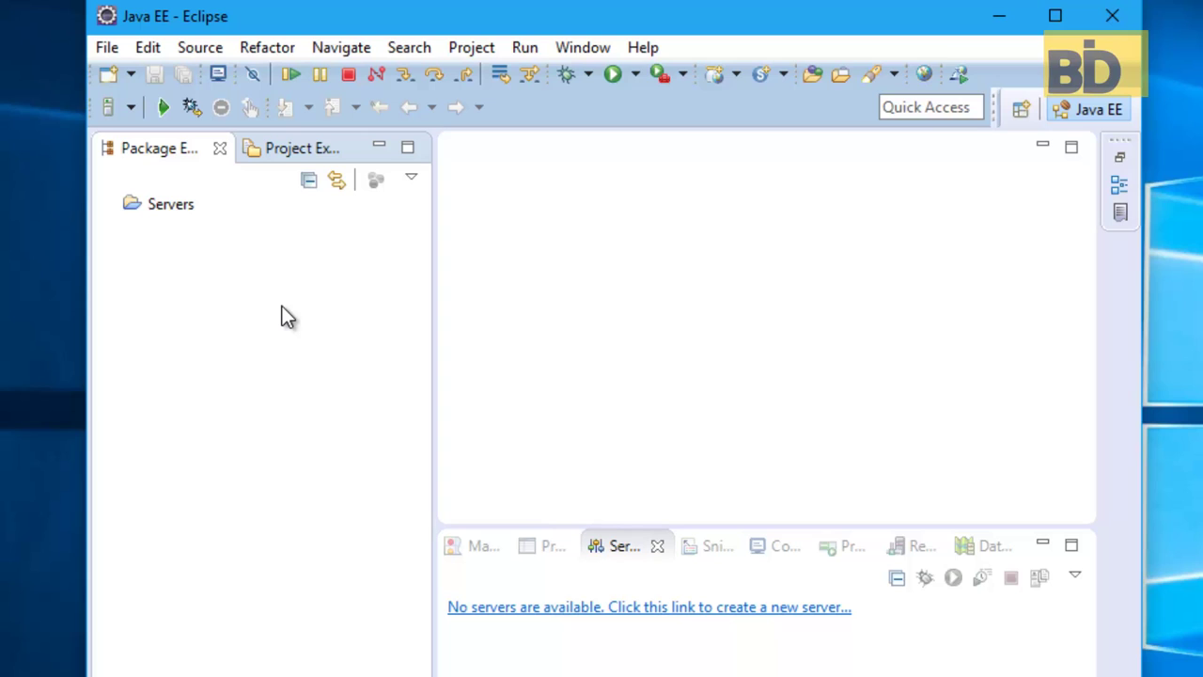
# Show the Servers view and narrow the Package Explorer so the Servers view gets more width
pyautogui.click(495, 550)
pyautogui.click(550, 548)
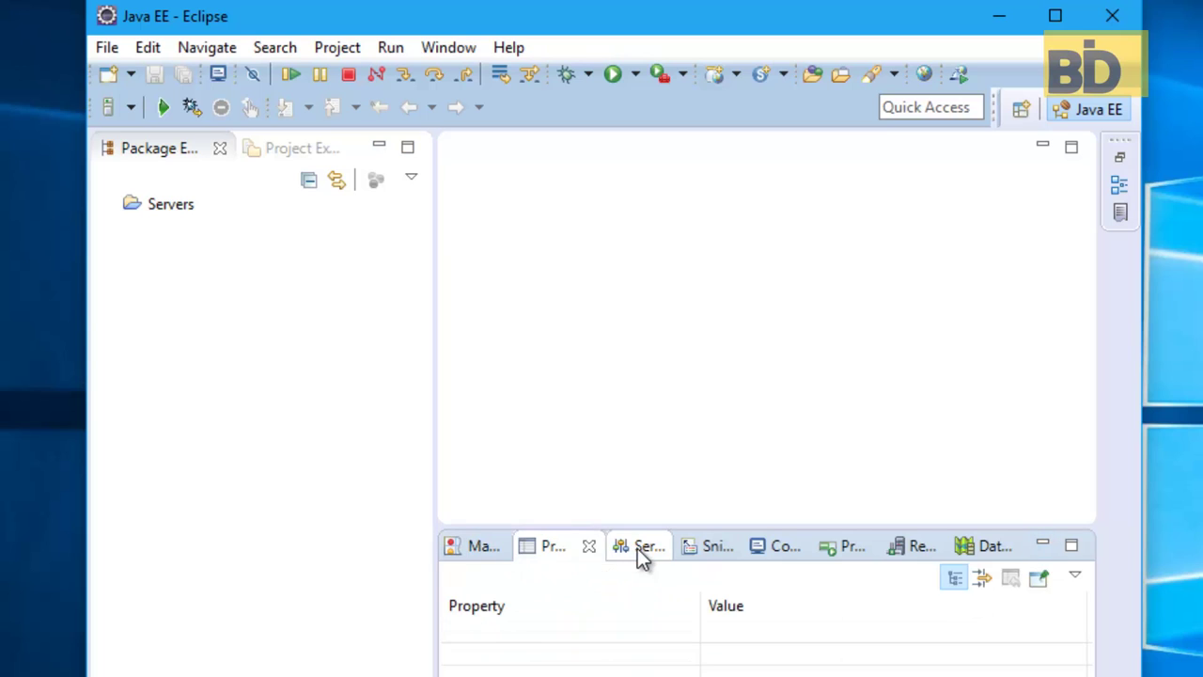
pyautogui.click(637, 548)
pyautogui.moveTo(436, 489); pyautogui.dragTo(240, 489)
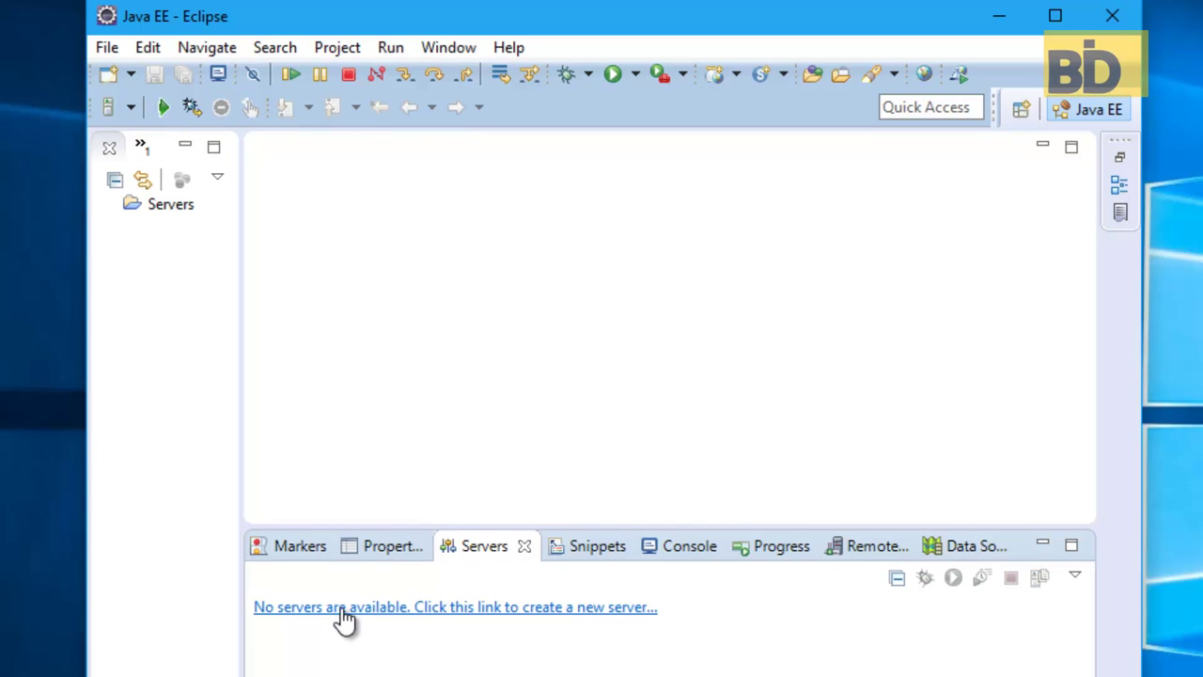
# Start creating a new server and choose Tomcat v8.0 Server from the Apache group as its type
pyautogui.click(531, 608)
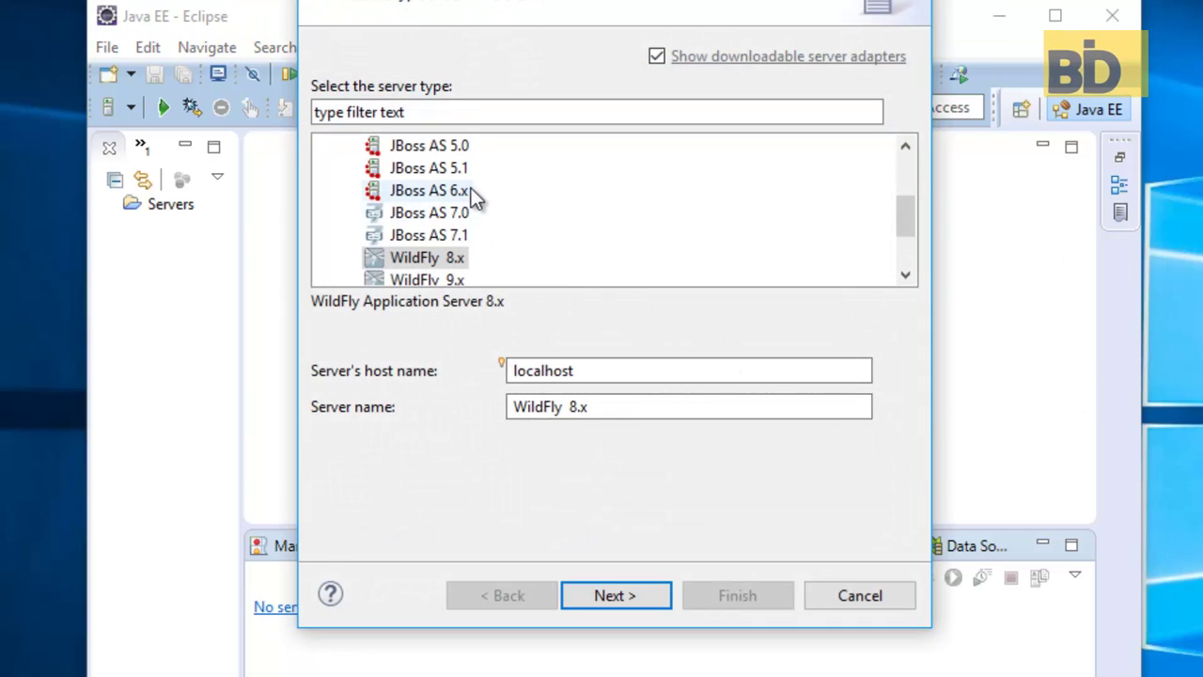
pyautogui.scroll(2, 669, 212)
pyautogui.click(327, 191)
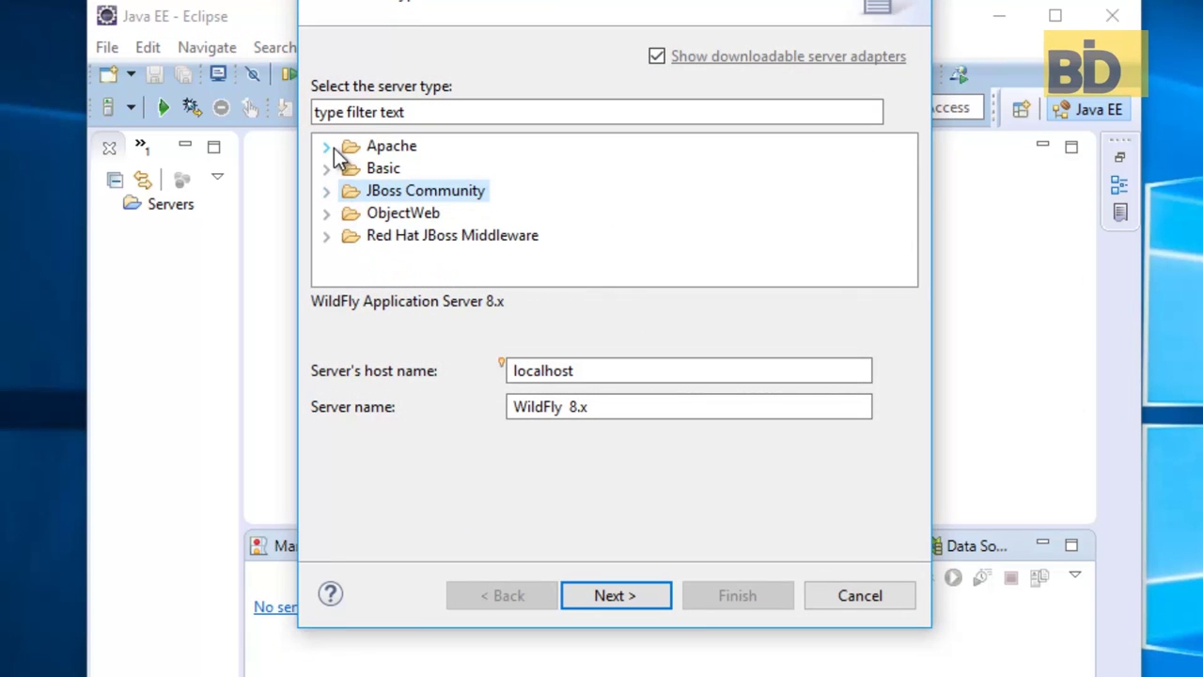
pyautogui.click(326, 147)
pyautogui.scroll(-2, 604, 242)
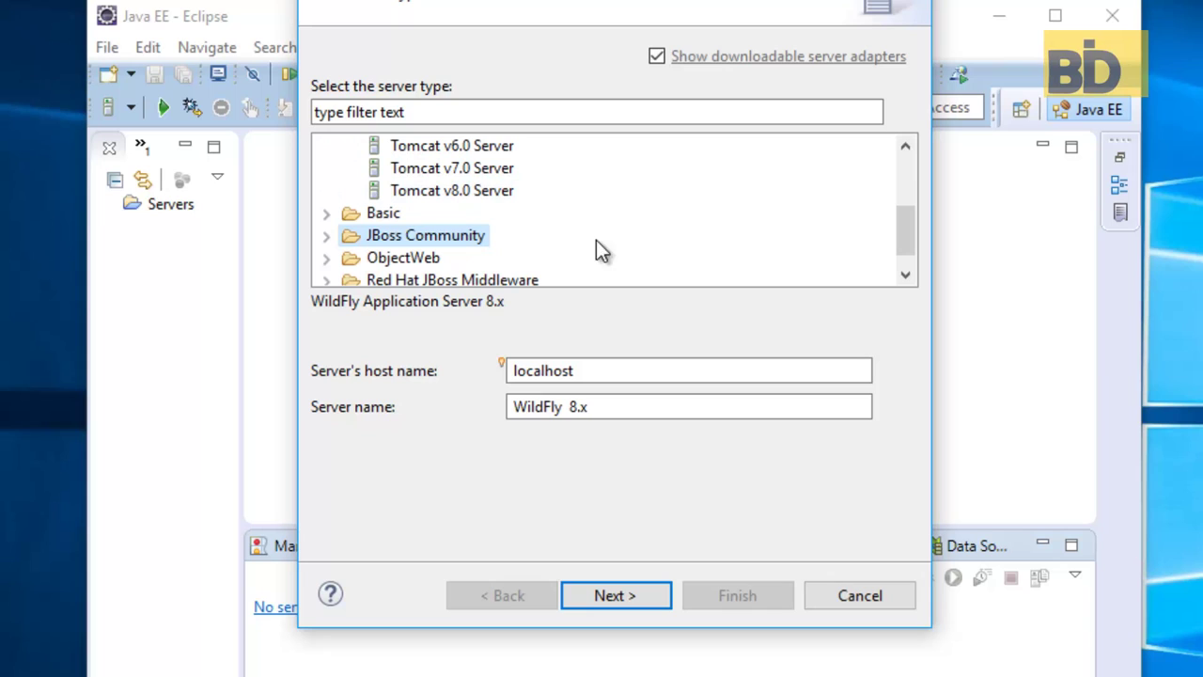
pyautogui.click(460, 192)
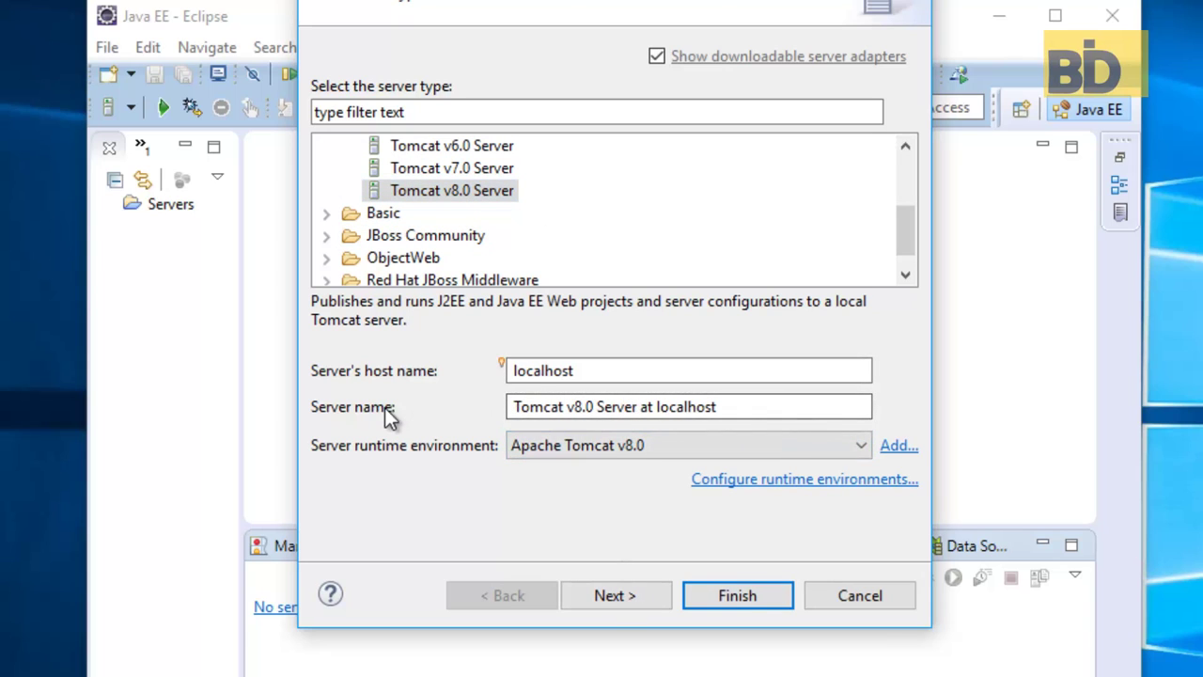
# Open the Apache Tomcat v8.0 entry of the server runtime environments for editing
pyautogui.click(714, 479)
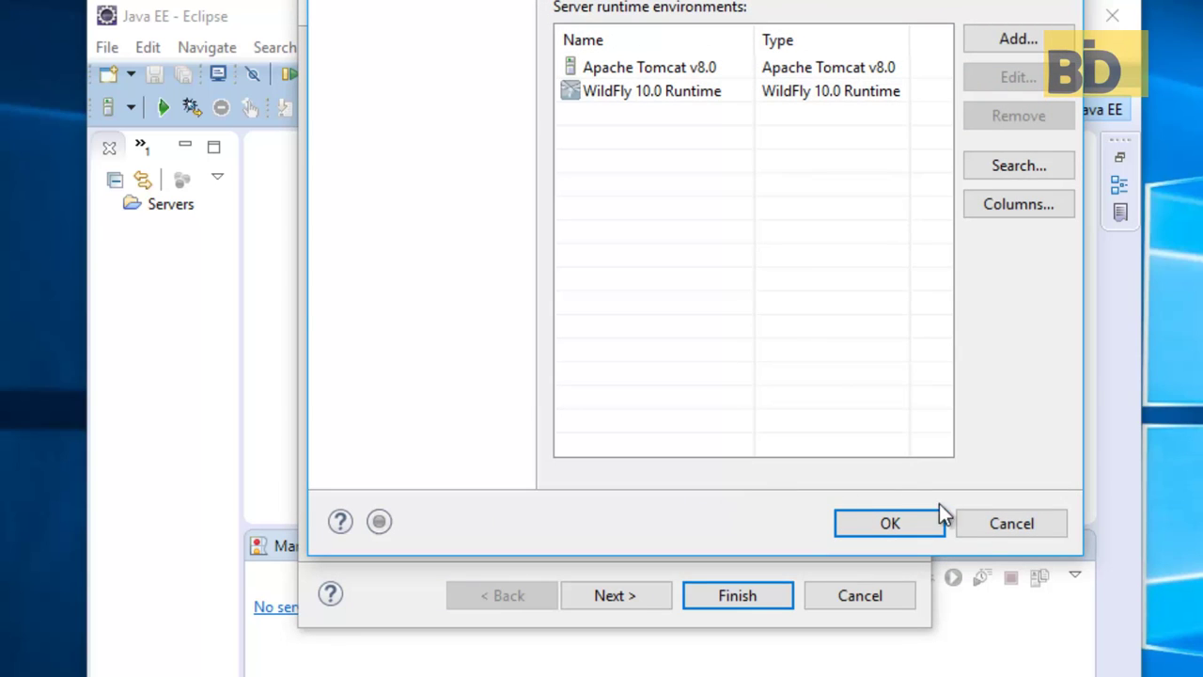
pyautogui.click(987, 527)
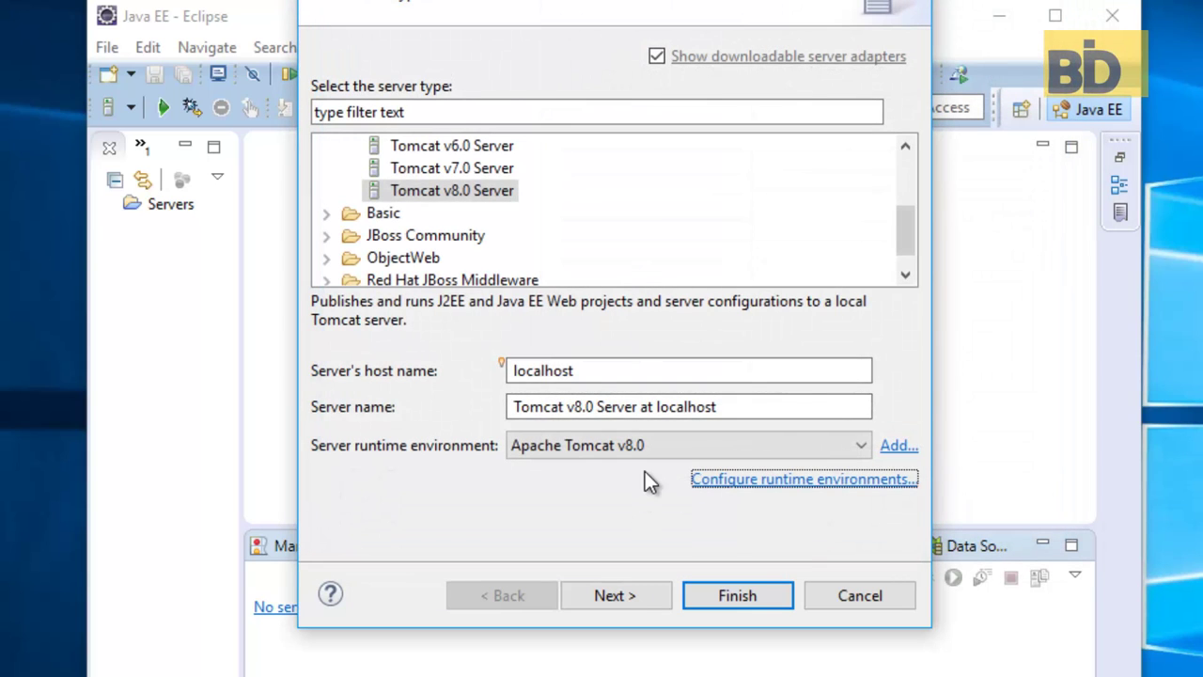
pyautogui.click(806, 478)
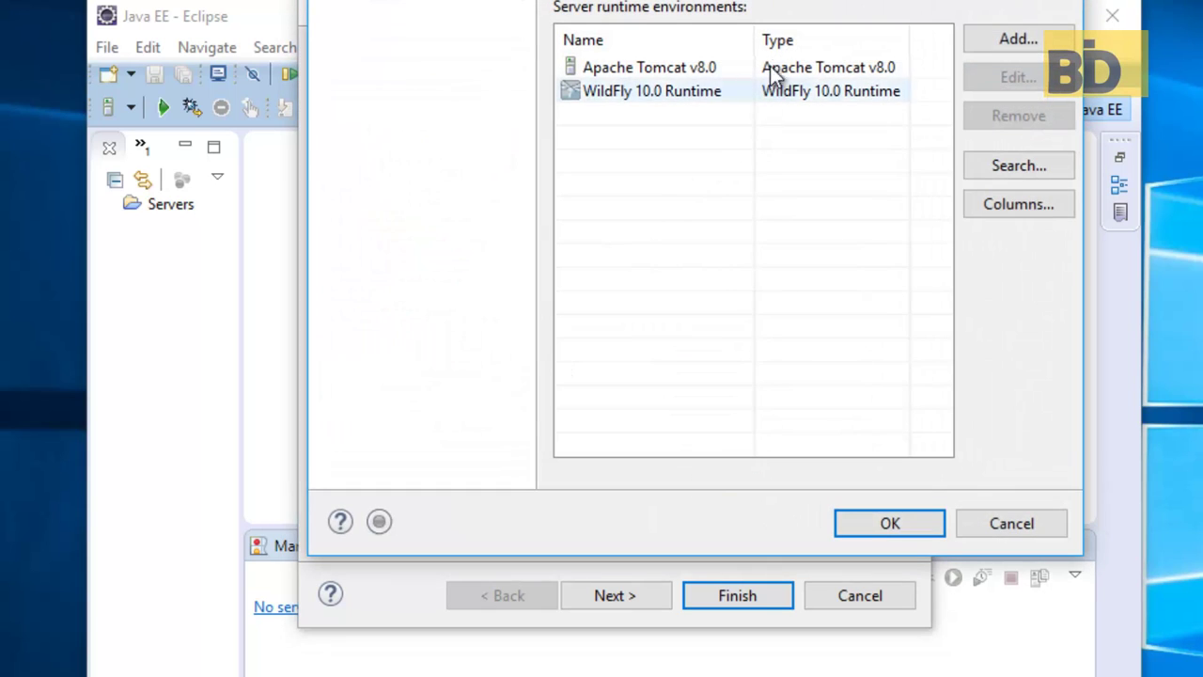
pyautogui.click(687, 75)
pyautogui.click(672, 70)
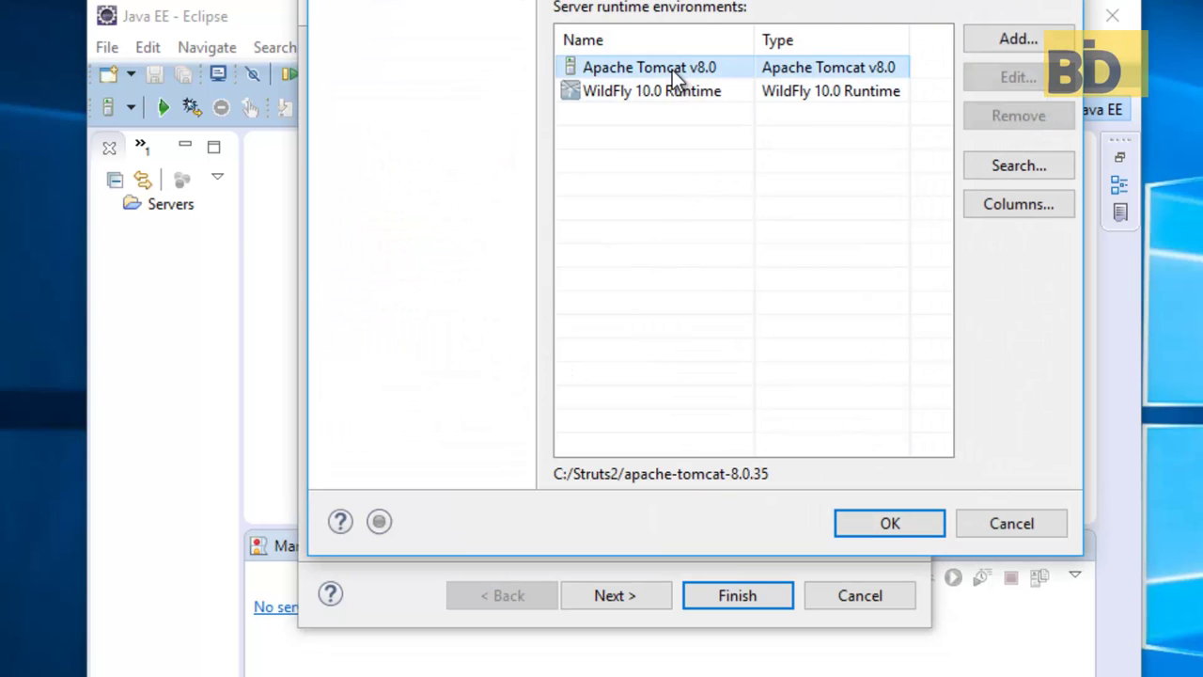
pyautogui.click(999, 81)
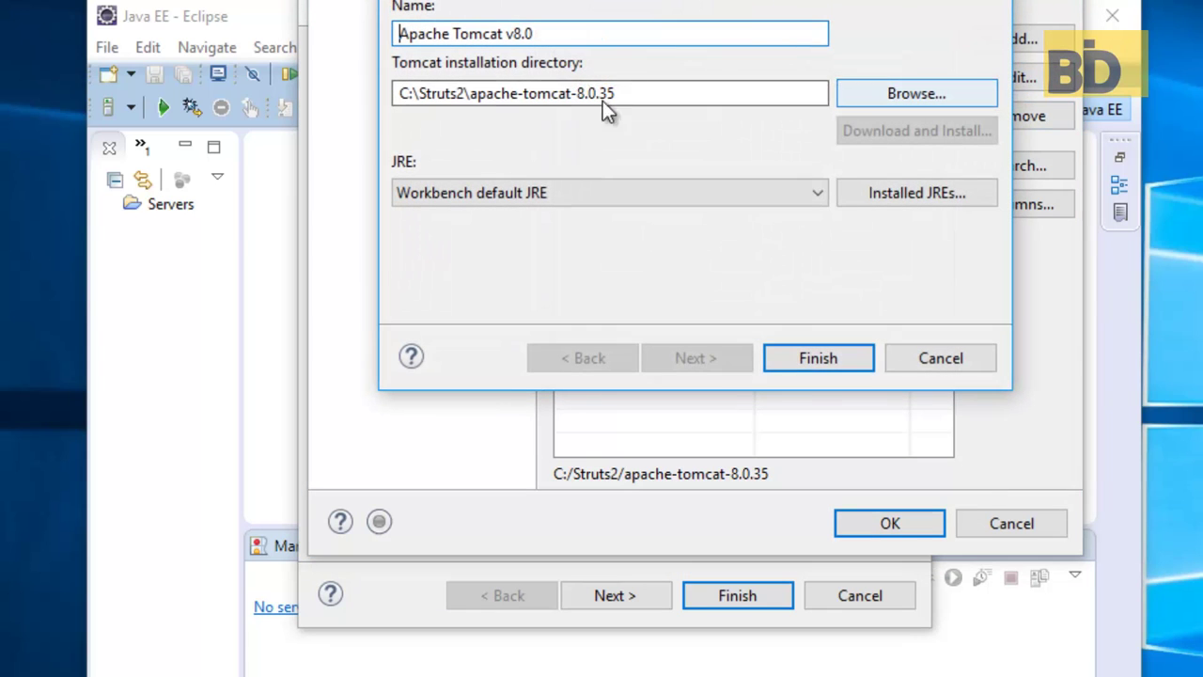
# Browse to C:\Struts2\apache-tomcat-8.0.35 and choose it as the Tomcat installation directory
pyautogui.click(856, 94)
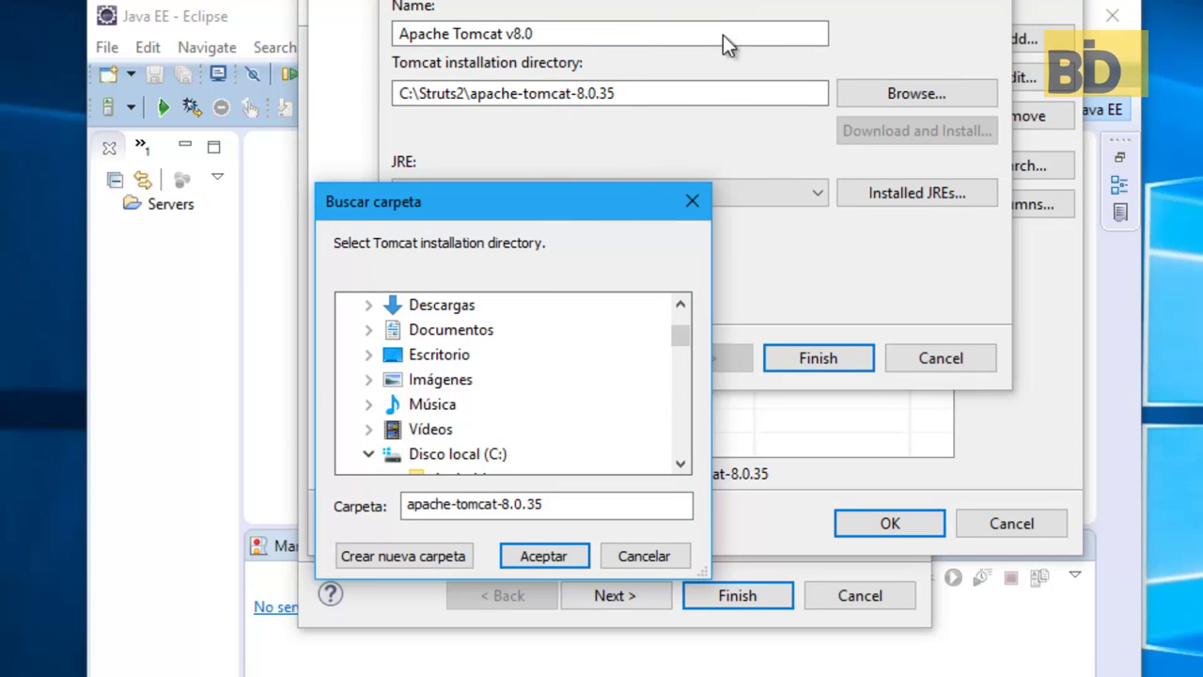
pyautogui.moveTo(569, 211); pyautogui.dragTo(739, 96)
pyautogui.moveTo(854, 170); pyautogui.dragTo(836, 230)
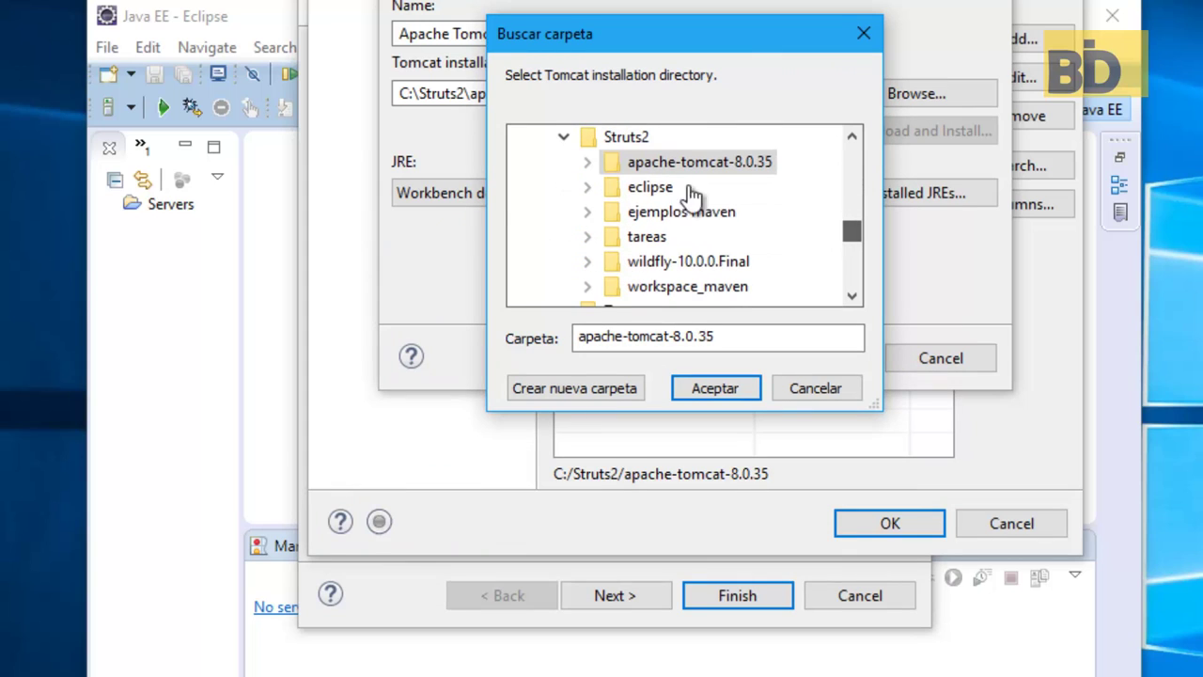
pyautogui.doubleClick(652, 163)
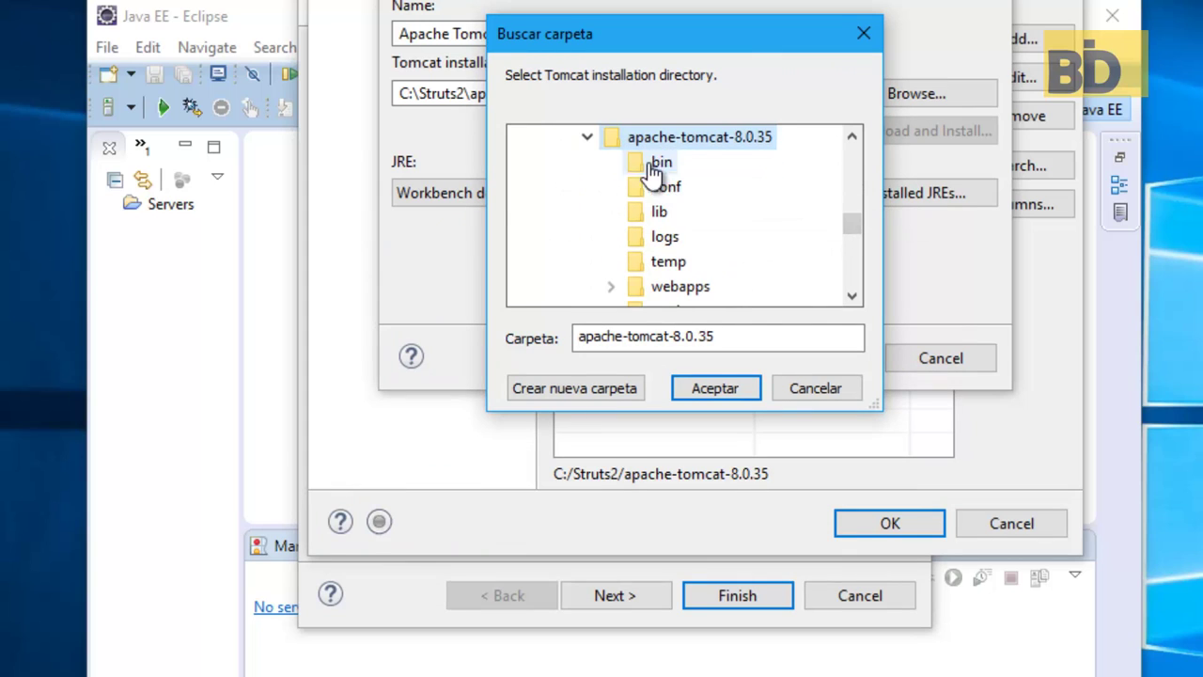
pyautogui.scroll(1, 639, 235)
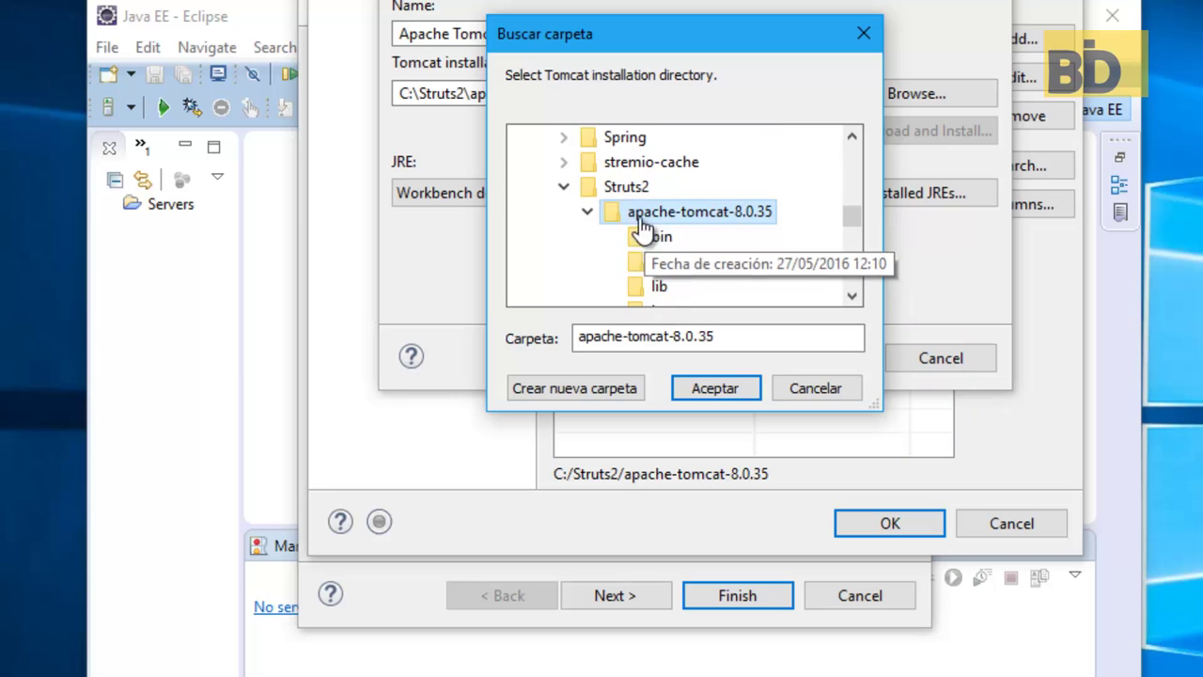
pyautogui.click(711, 387)
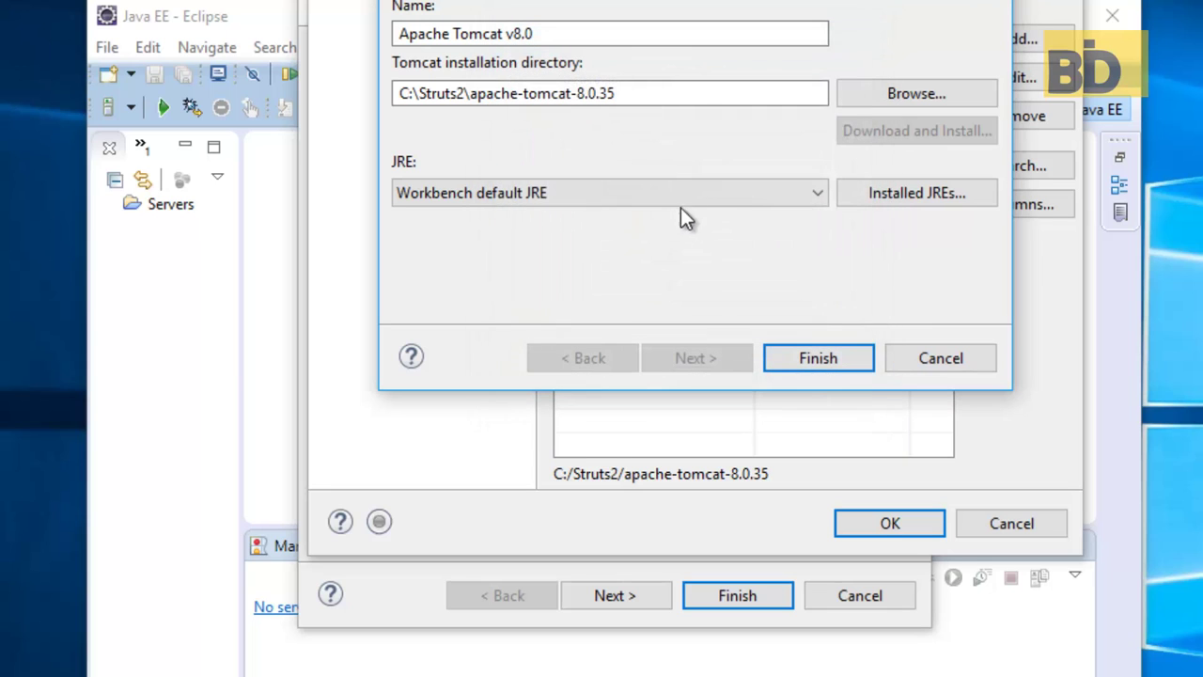
# Choose Workbench default JRE for the Tomcat runtime and save the runtime environment settings
pyautogui.click(643, 191)
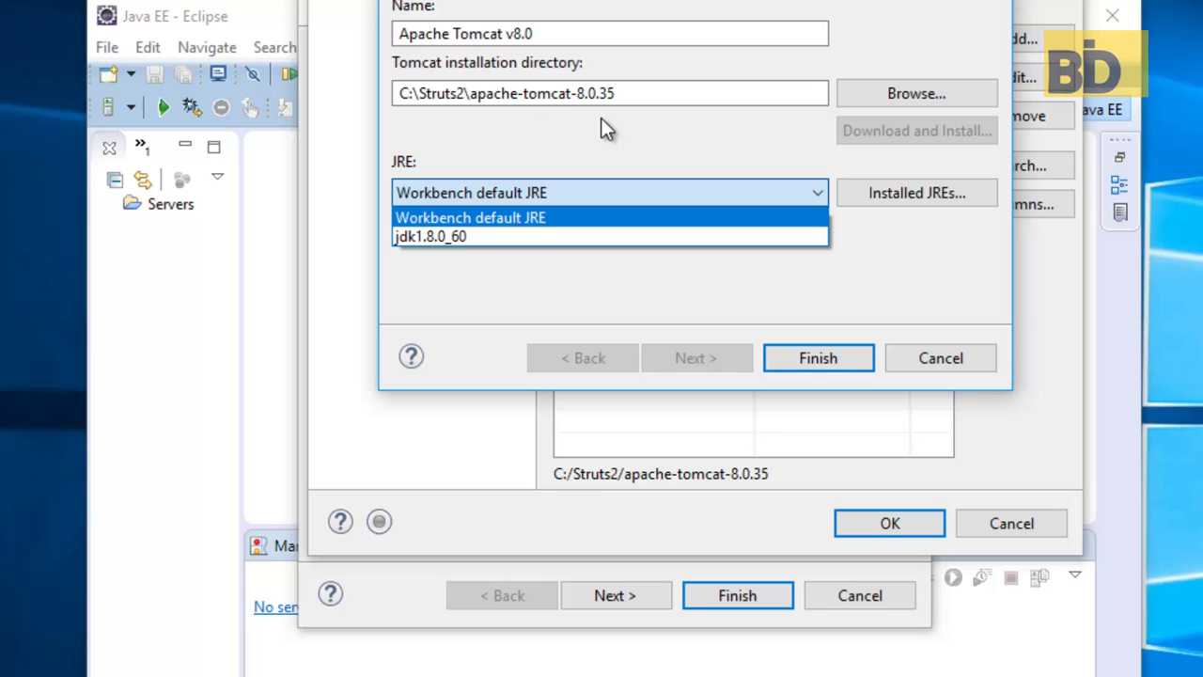
pyautogui.click(608, 216)
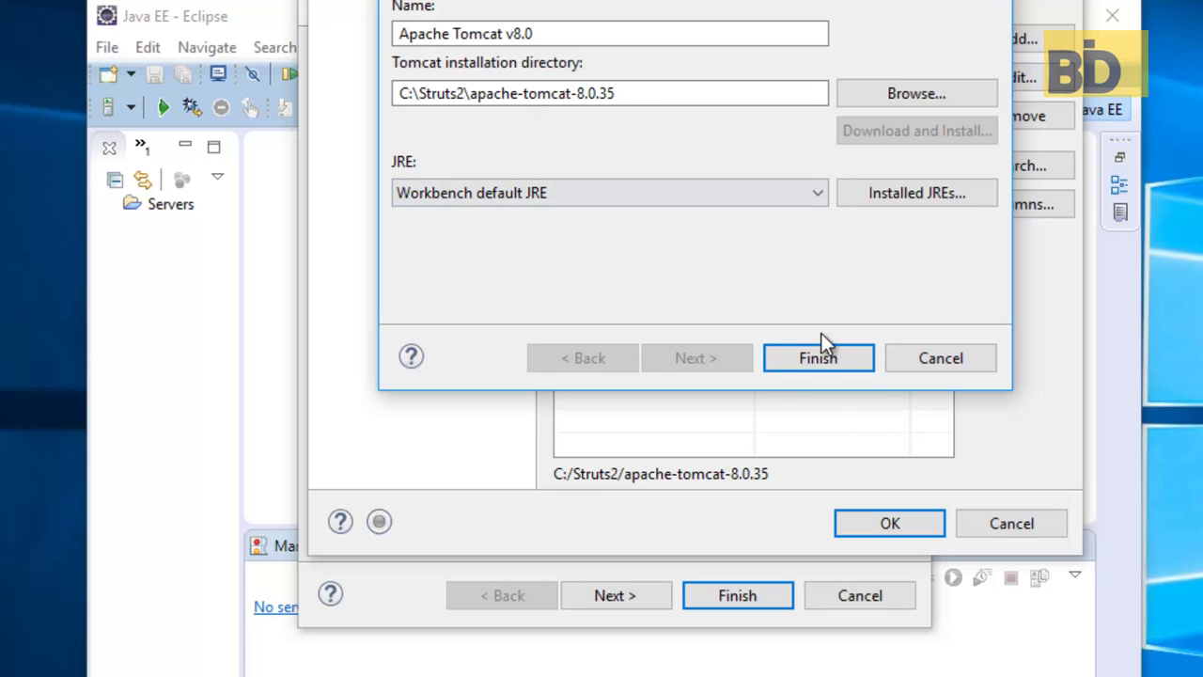
pyautogui.click(844, 360)
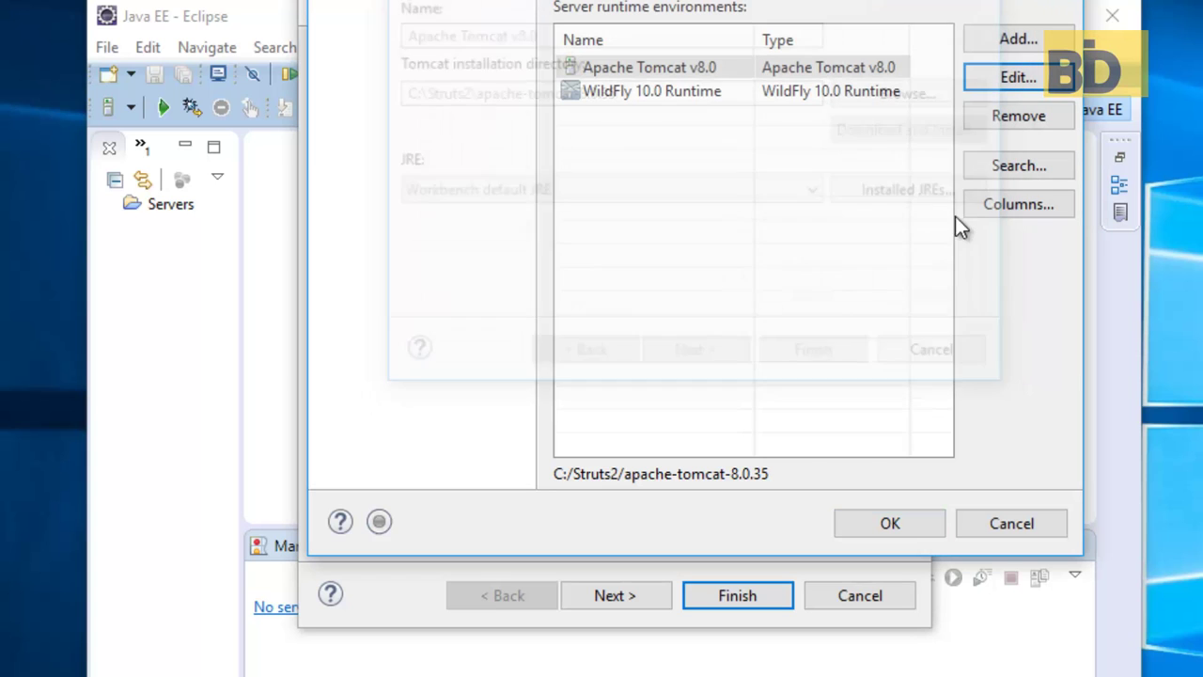
pyautogui.click(886, 523)
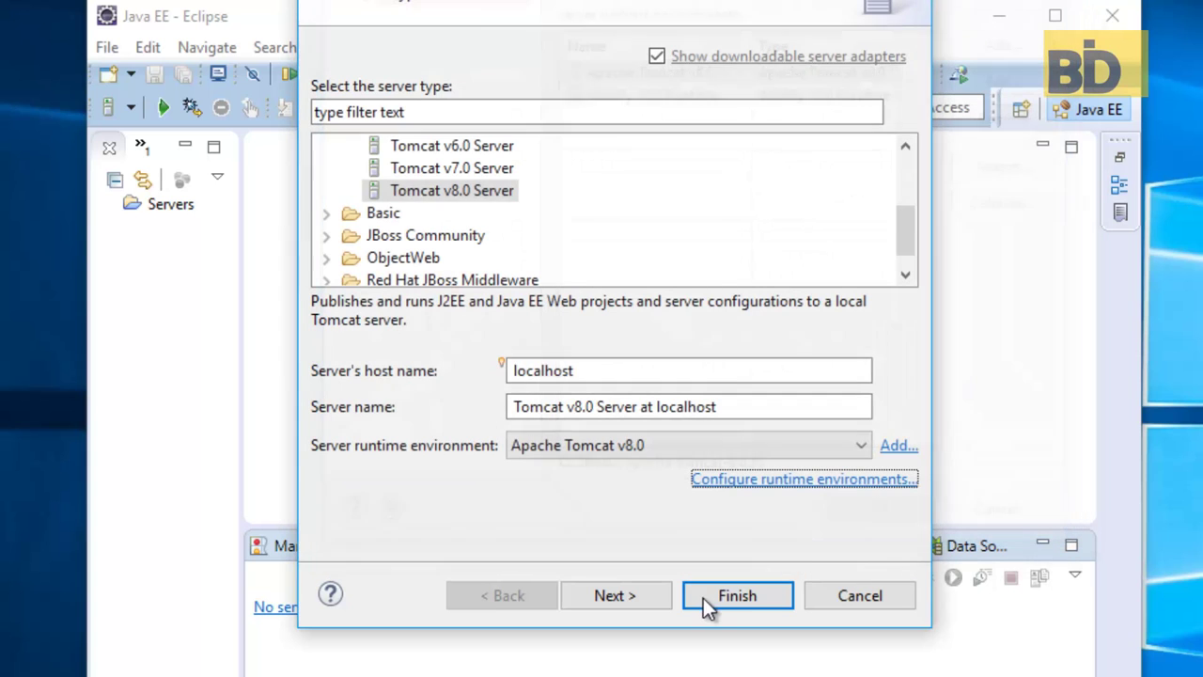
# Finish creating the Tomcat v8.0 server at localhost and expand its entry in the Servers view
pyautogui.click(724, 595)
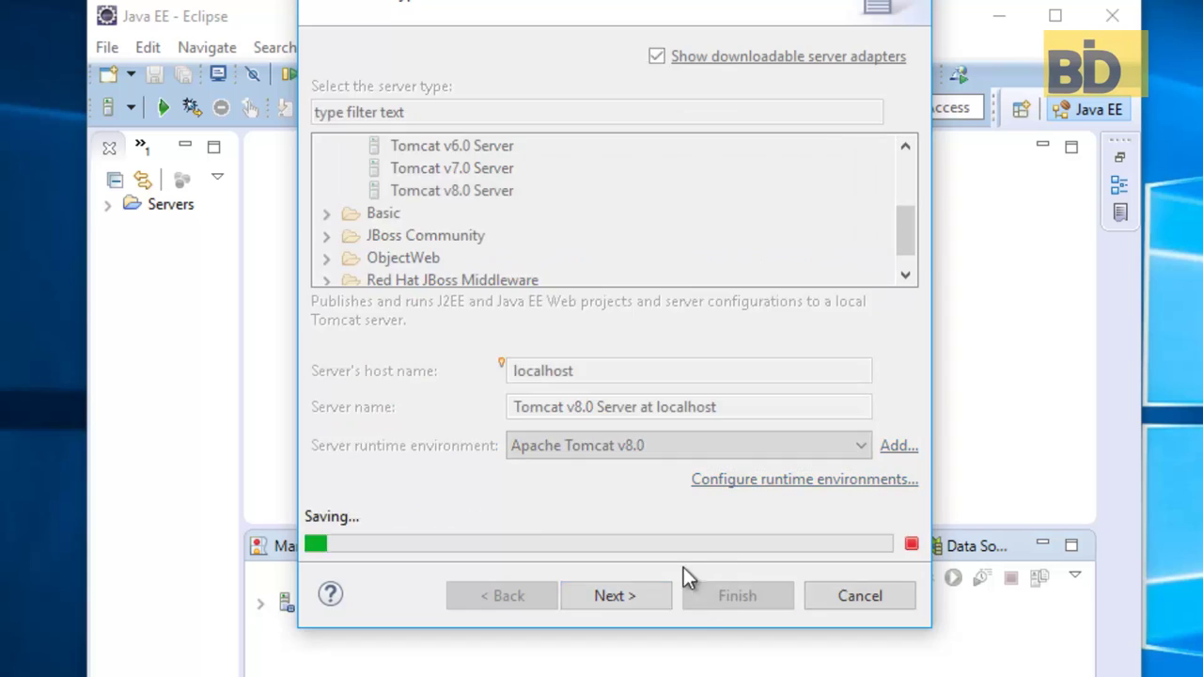
pyautogui.click(263, 604)
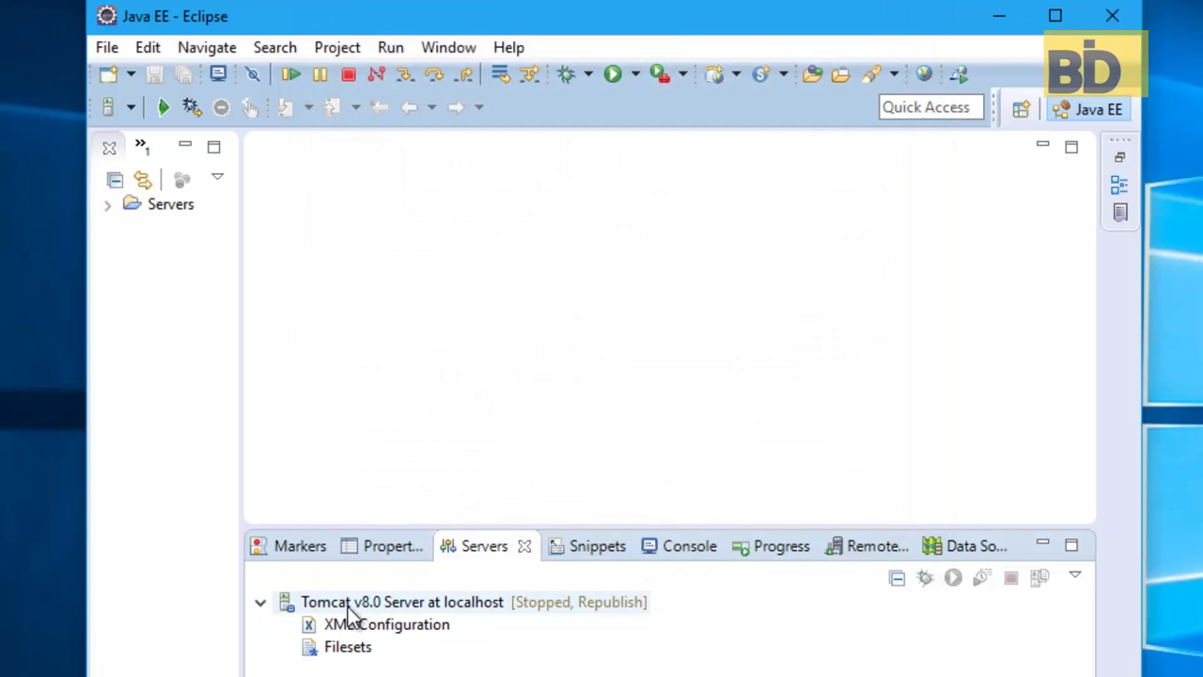
# Open the Installed JREs page of the Java preferences
pyautogui.click(408, 606)
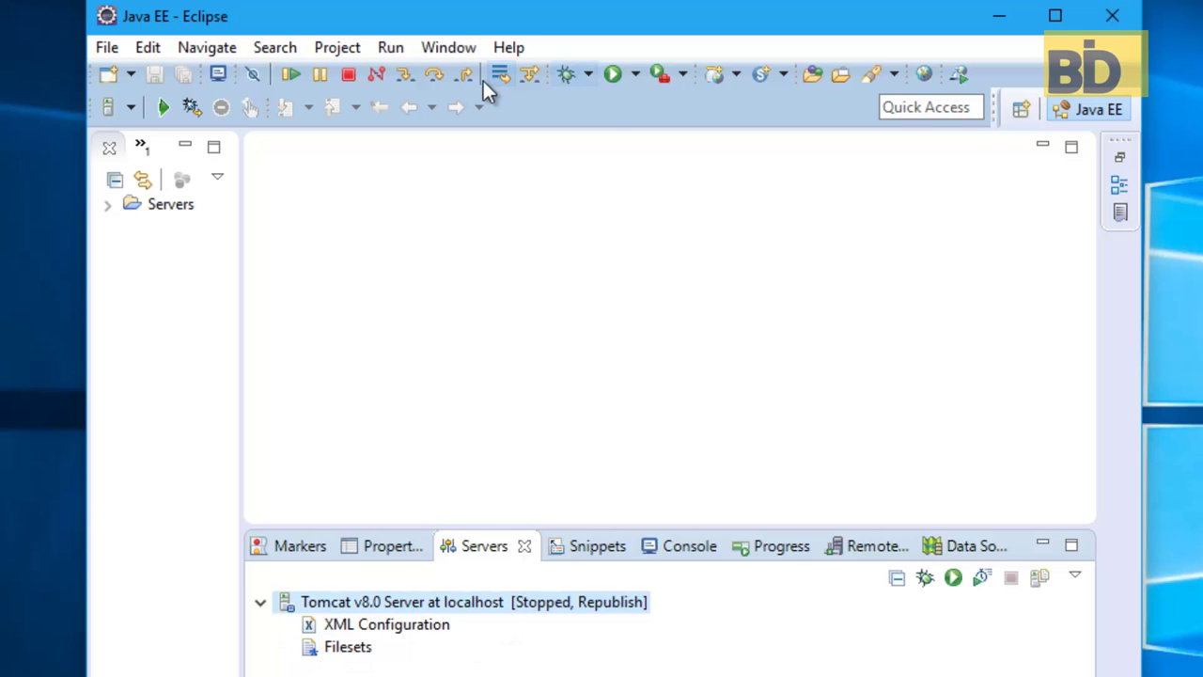
pyautogui.click(449, 49)
pyautogui.moveTo(392, 49)
pyautogui.moveTo(441, 51)
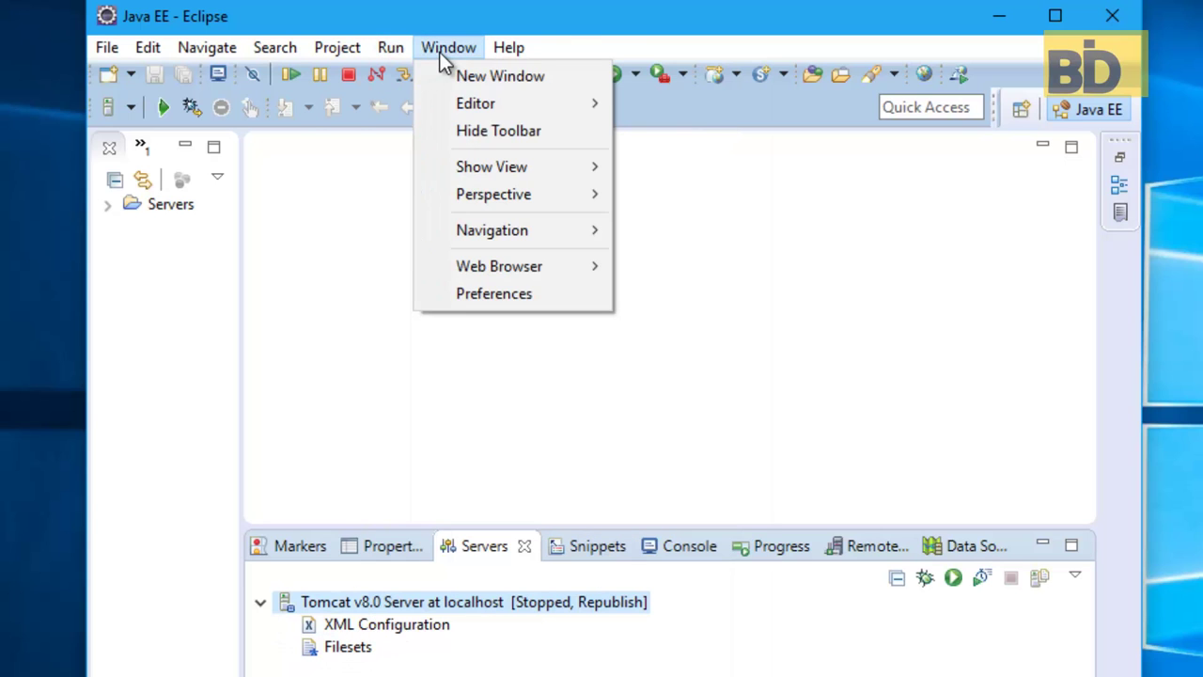
pyautogui.click(482, 299)
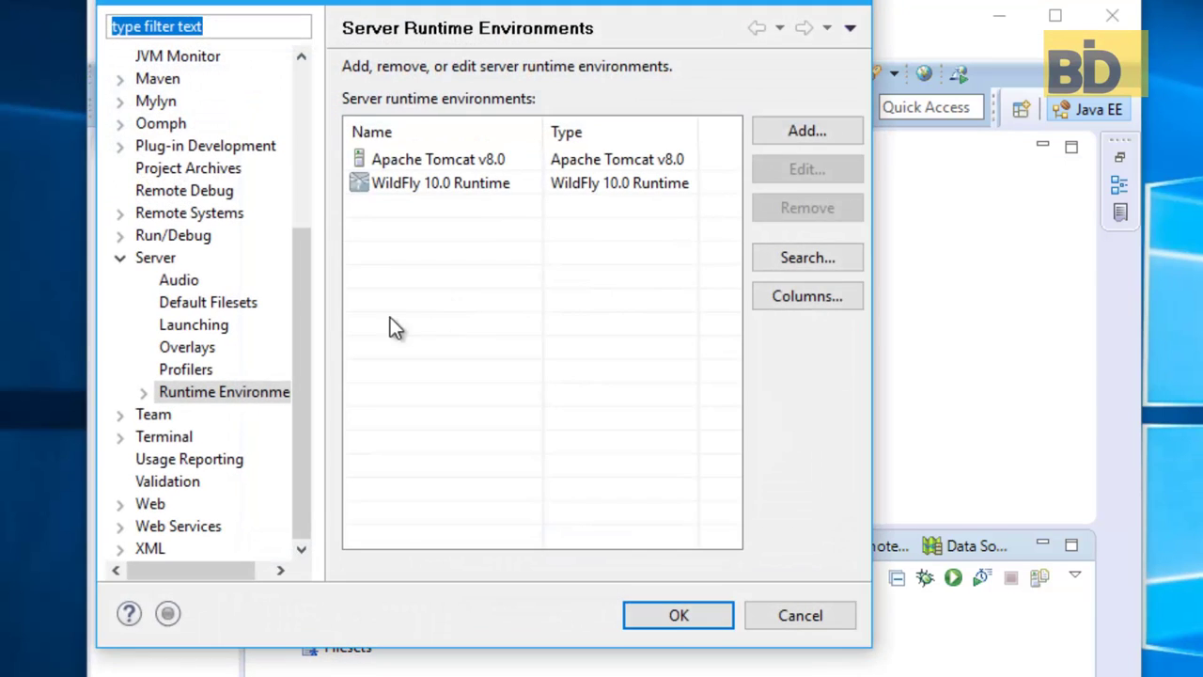
pyautogui.click(118, 259)
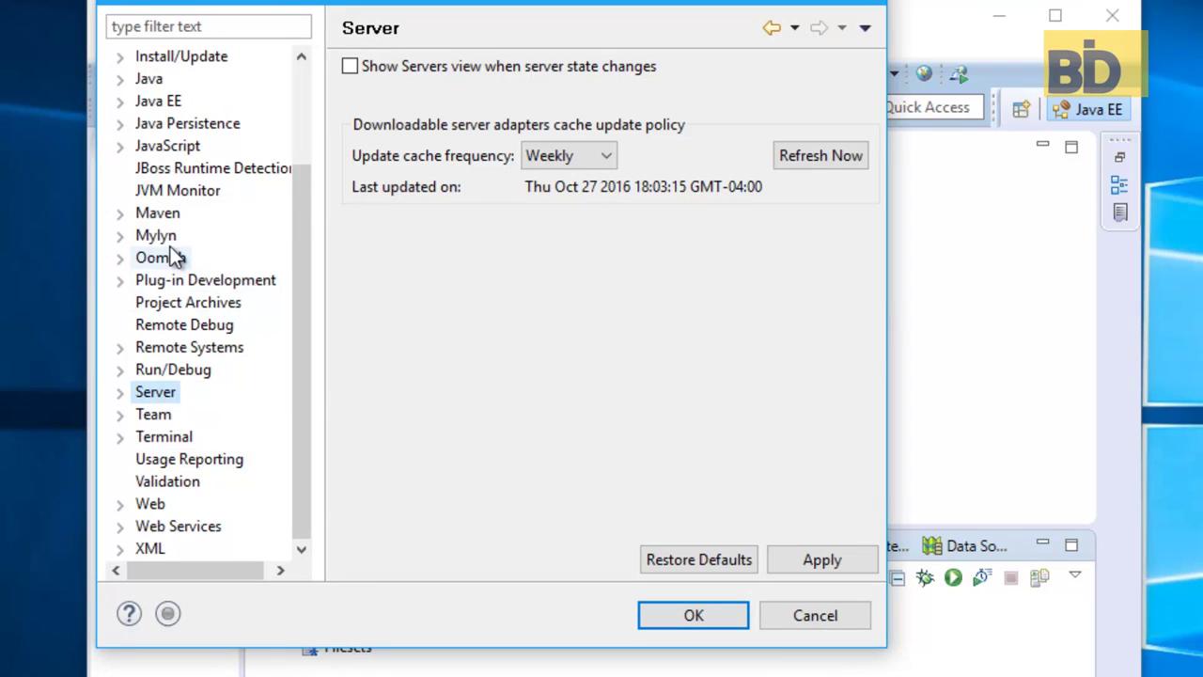
pyautogui.scroll(2, 169, 254)
pyautogui.scroll(-1, 169, 254)
pyautogui.doubleClick(149, 149)
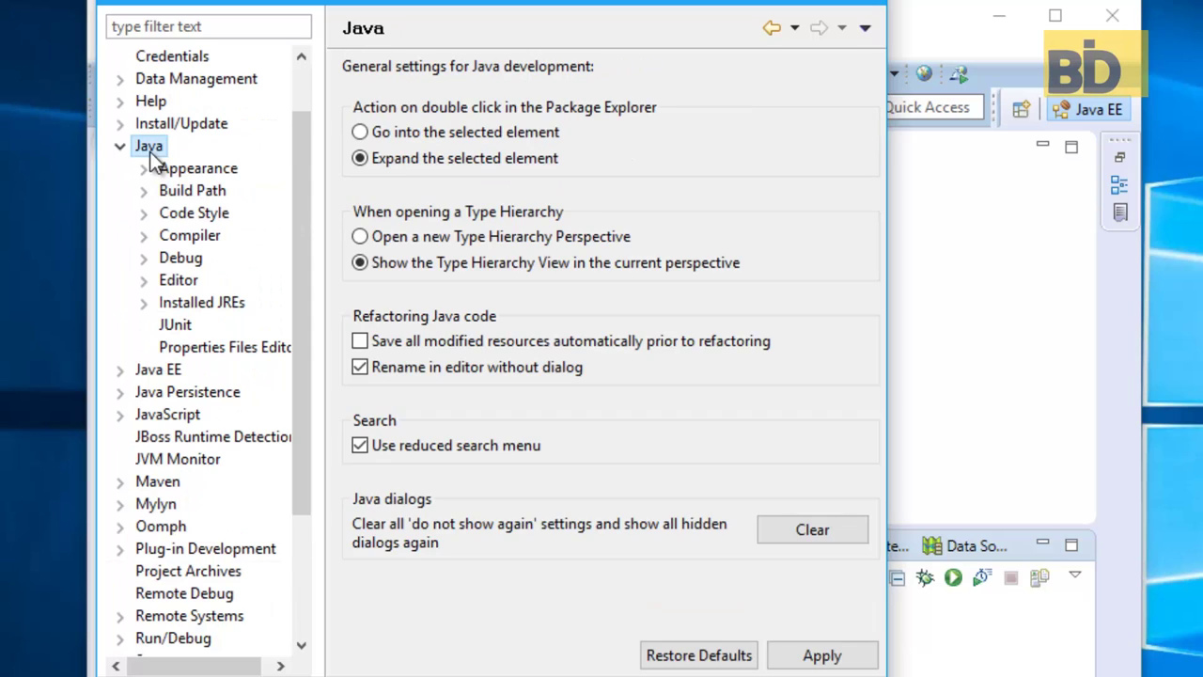
pyautogui.click(143, 304)
pyautogui.click(194, 302)
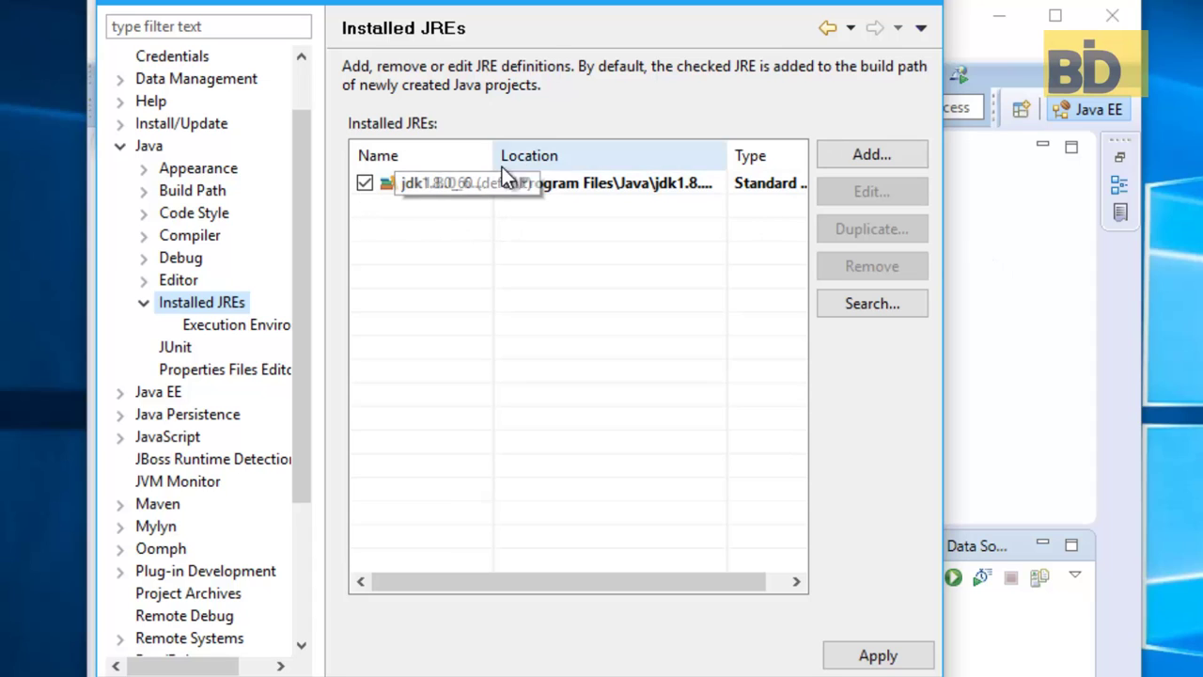
# Remove the jdk1.8.0_60 entry from the list of installed JREs
pyautogui.click(383, 187)
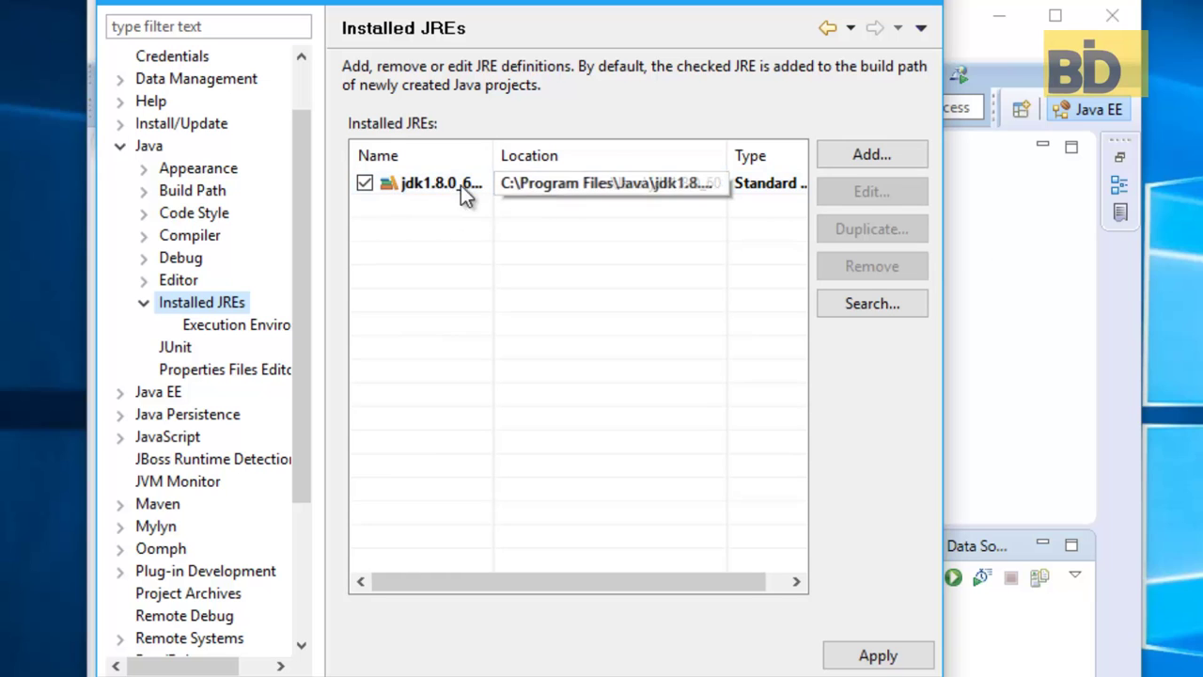
pyautogui.click(365, 183)
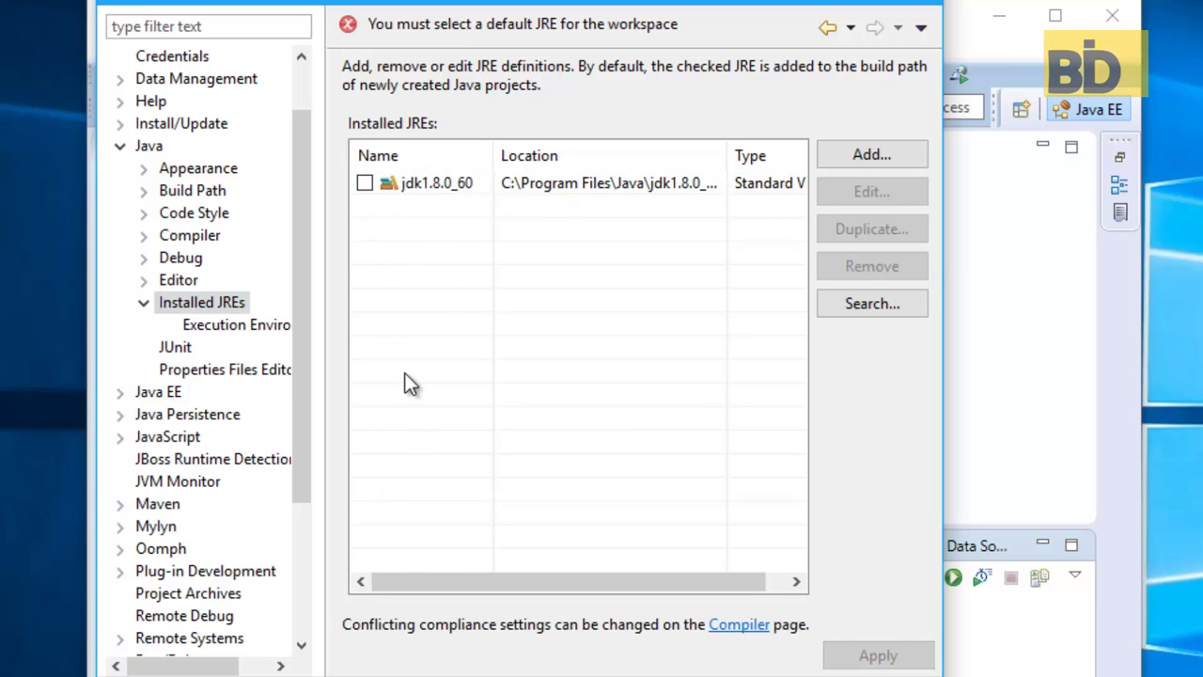
pyautogui.click(366, 185)
pyautogui.click(400, 188)
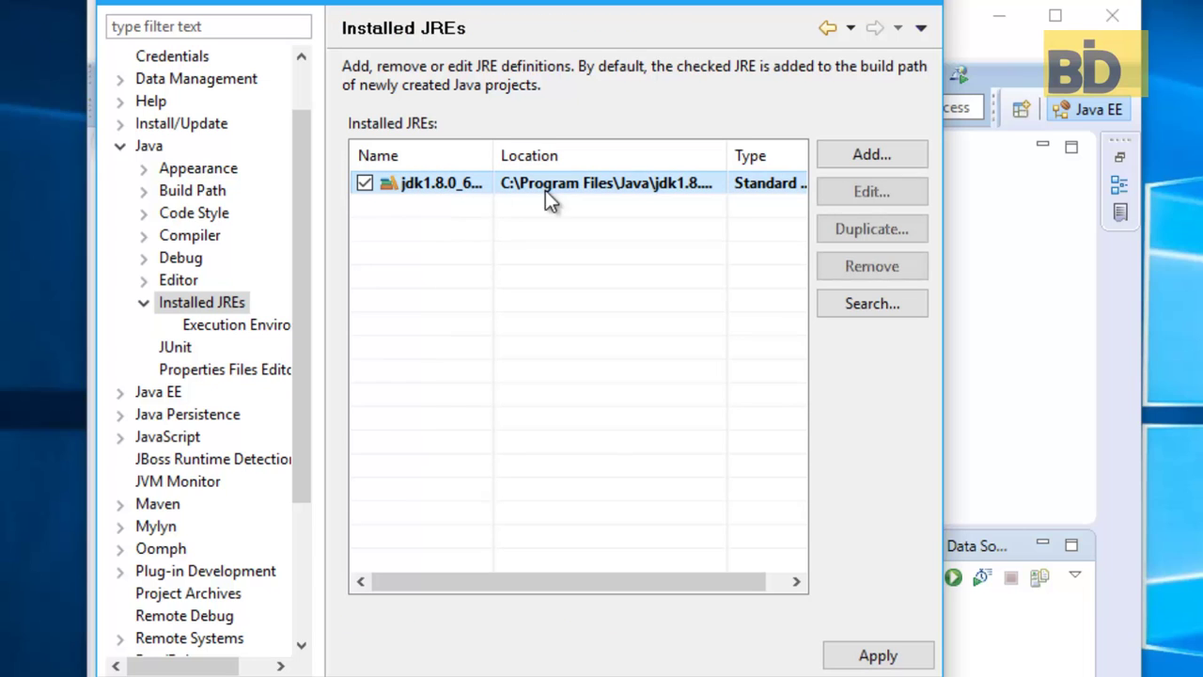
pyautogui.click(849, 266)
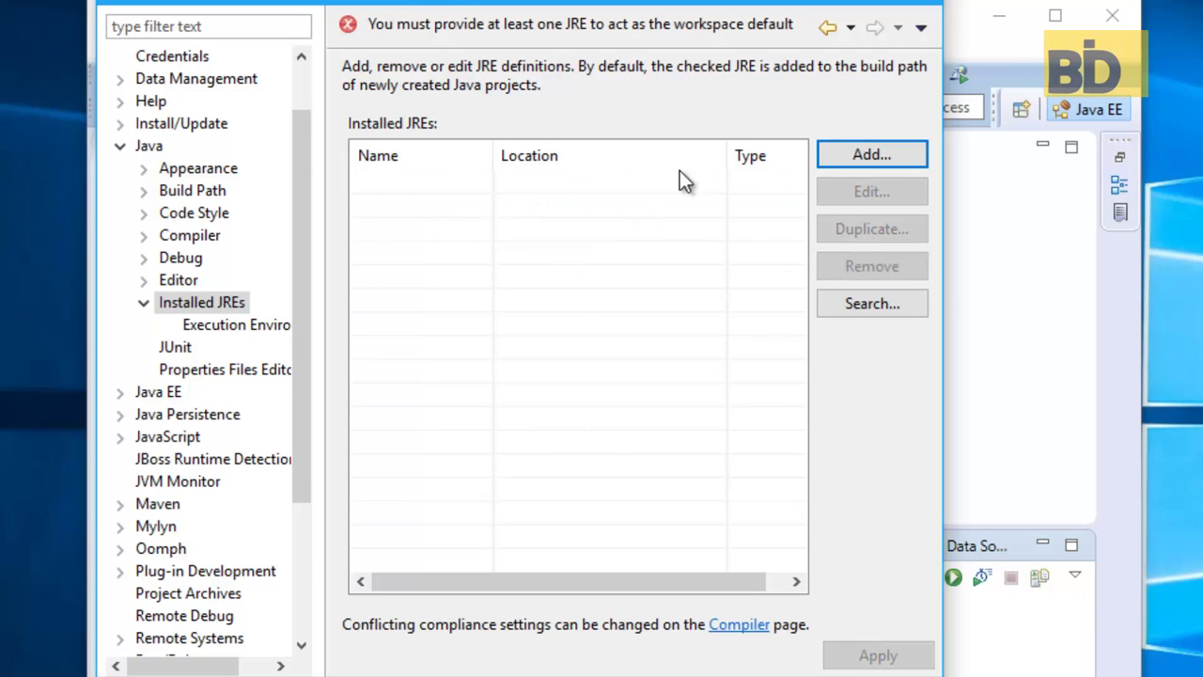
# Add a JRE of type Standard VM with C:\Program Files\Java\jdk1.8.0_60 as its home directory
pyautogui.click(840, 153)
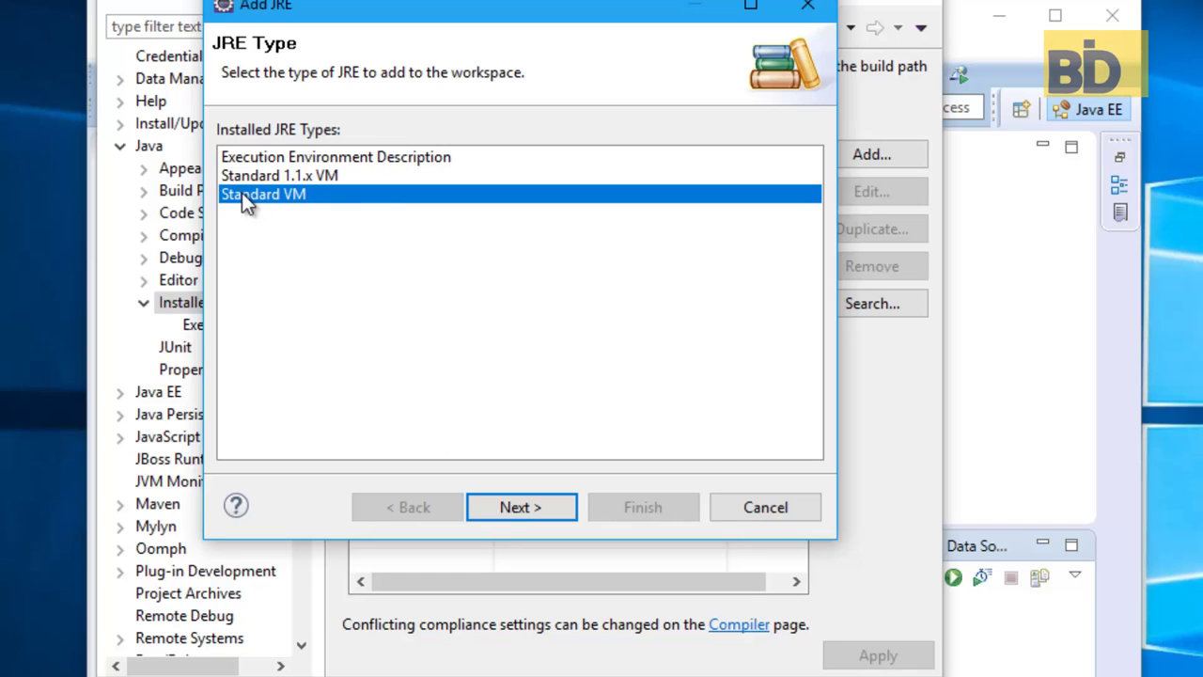
pyautogui.click(505, 502)
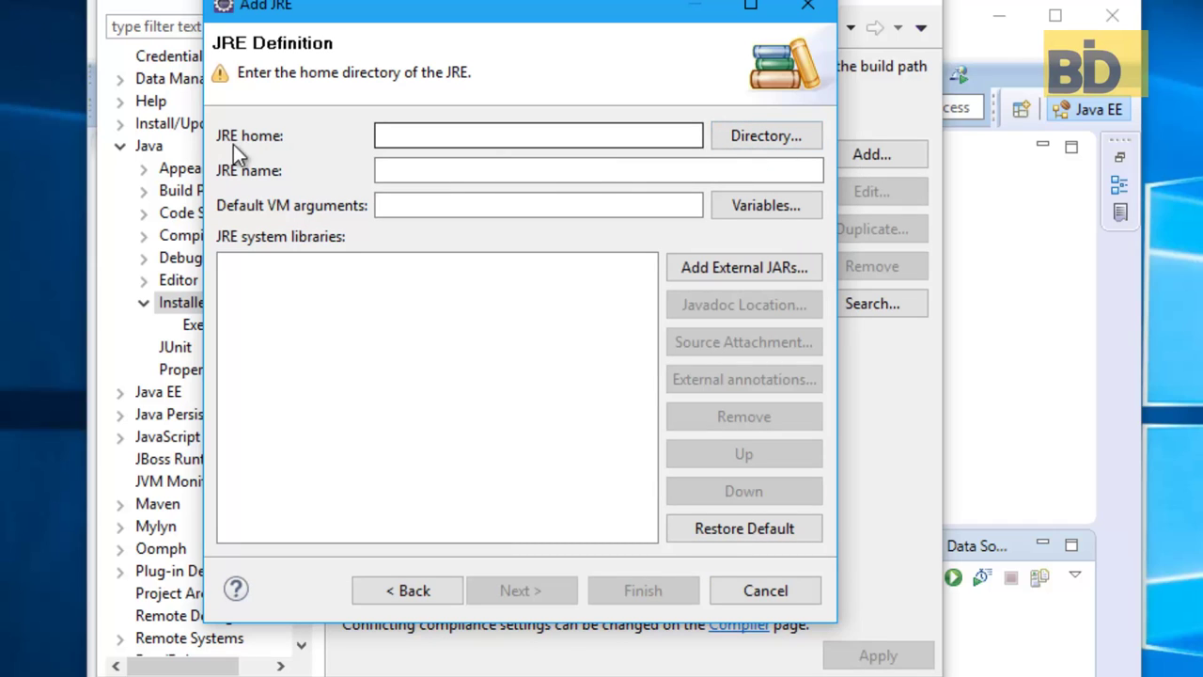
pyautogui.click(742, 143)
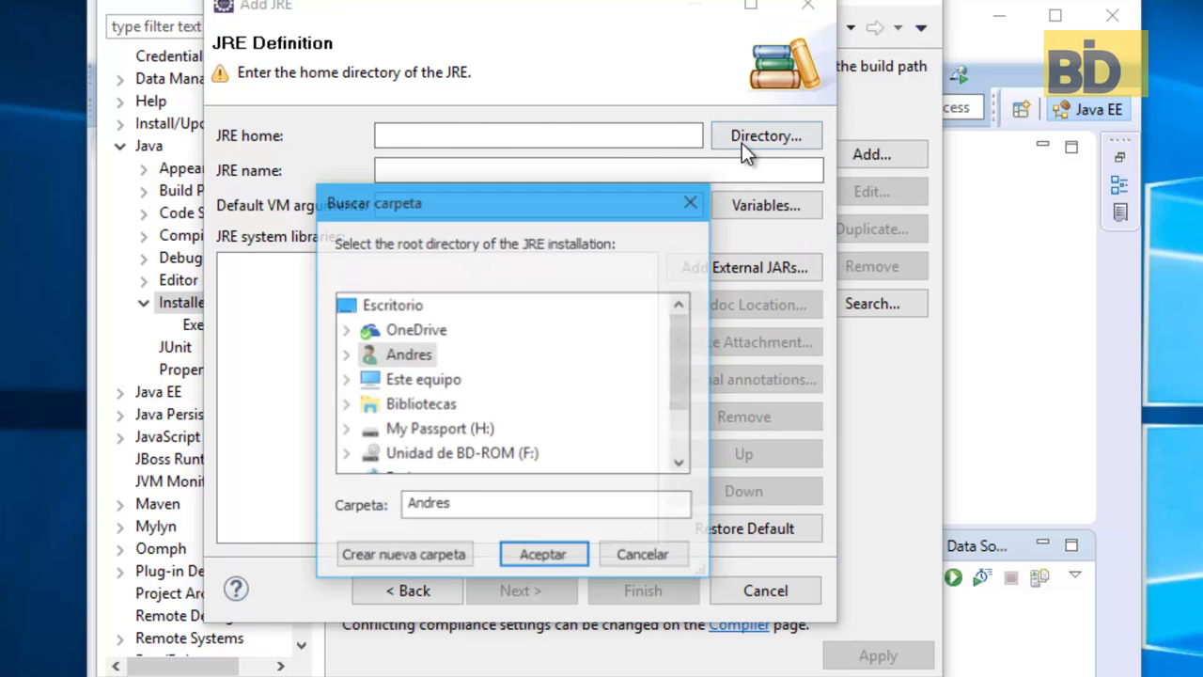
pyautogui.moveTo(685, 333)
pyautogui.mouseDown()
pyautogui.moveTo(682, 361)
pyautogui.moveTo(677, 343)
pyautogui.mouseUp()
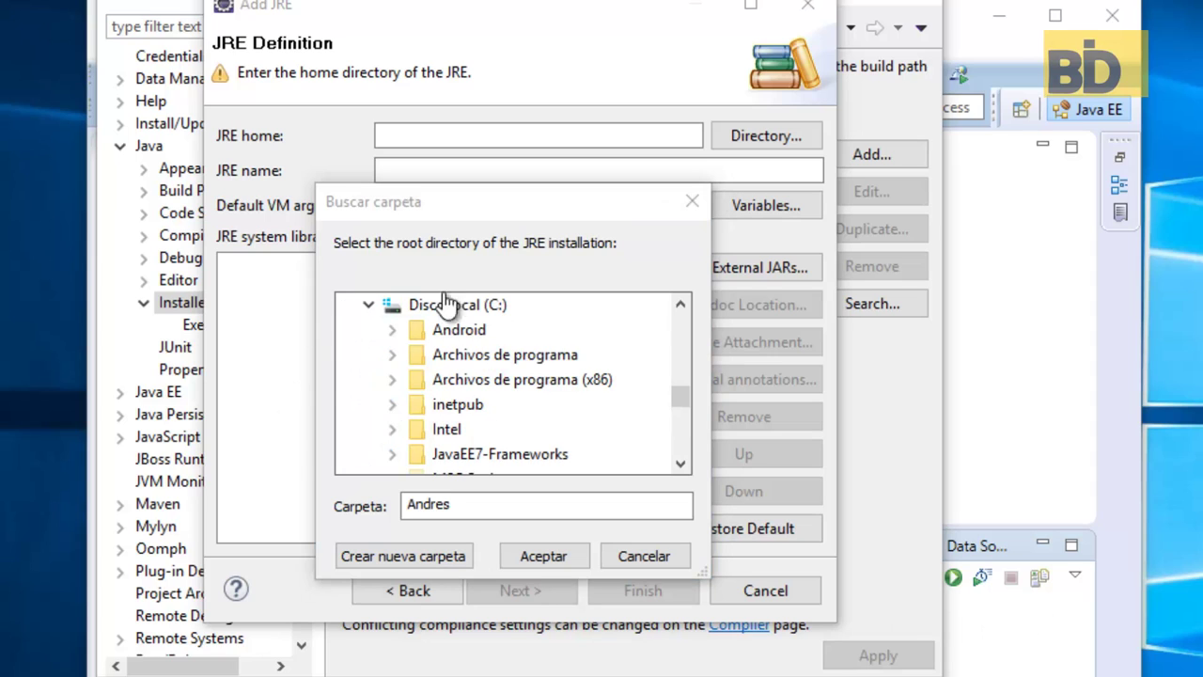
pyautogui.click(392, 356)
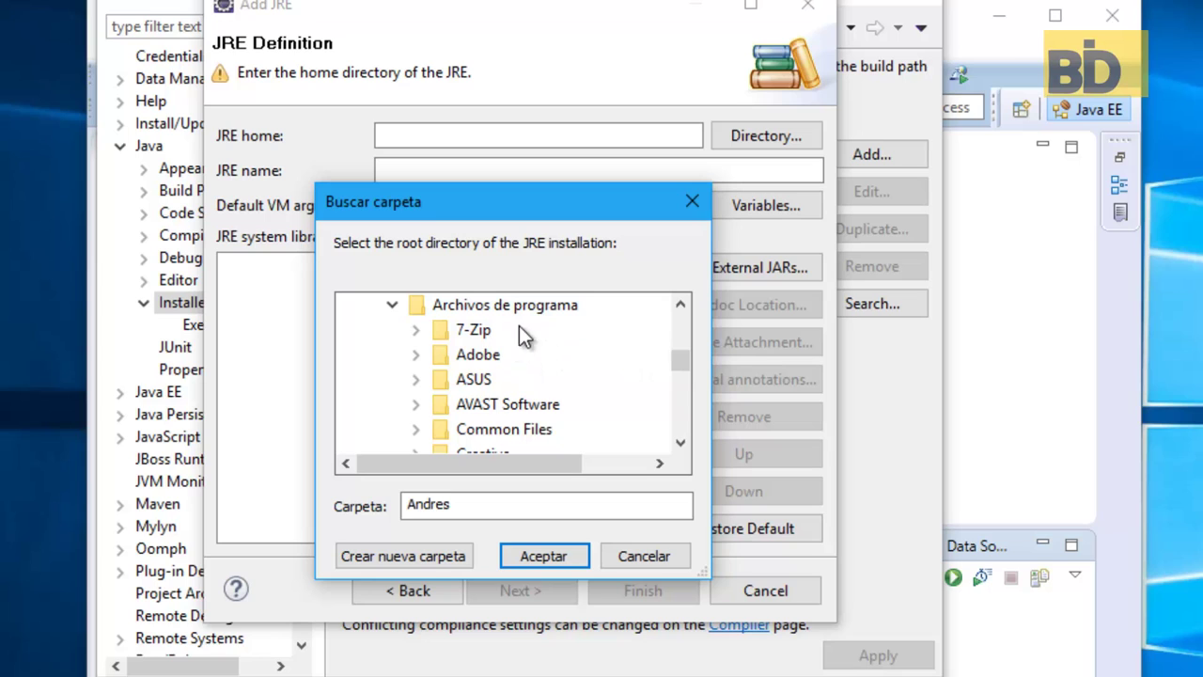
pyautogui.scroll(-5, 582, 376)
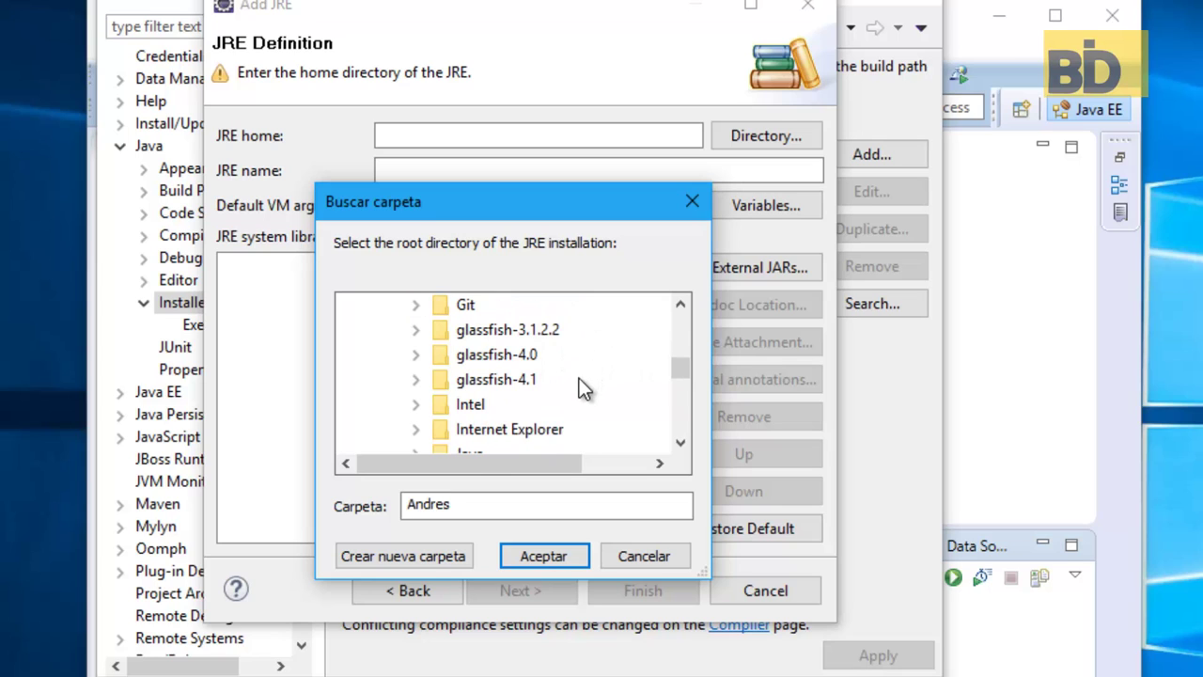
pyautogui.scroll(-1, 451, 409)
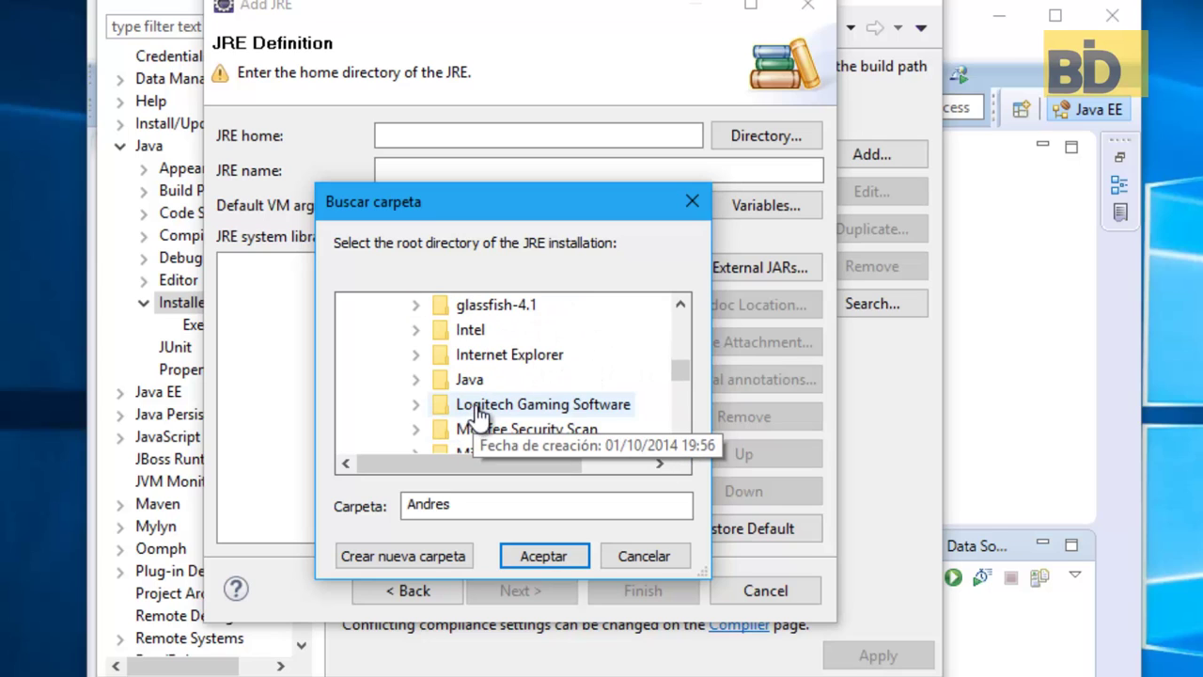
pyautogui.click(428, 381)
pyautogui.scroll(-1, 634, 384)
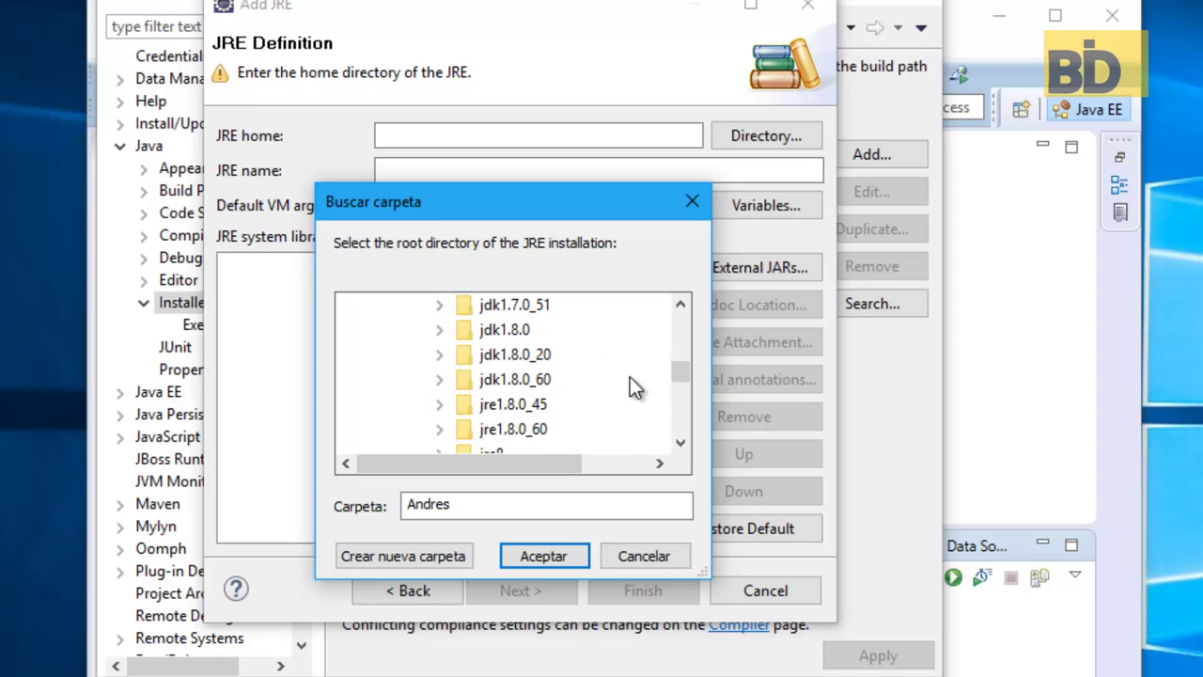
pyautogui.doubleClick(504, 384)
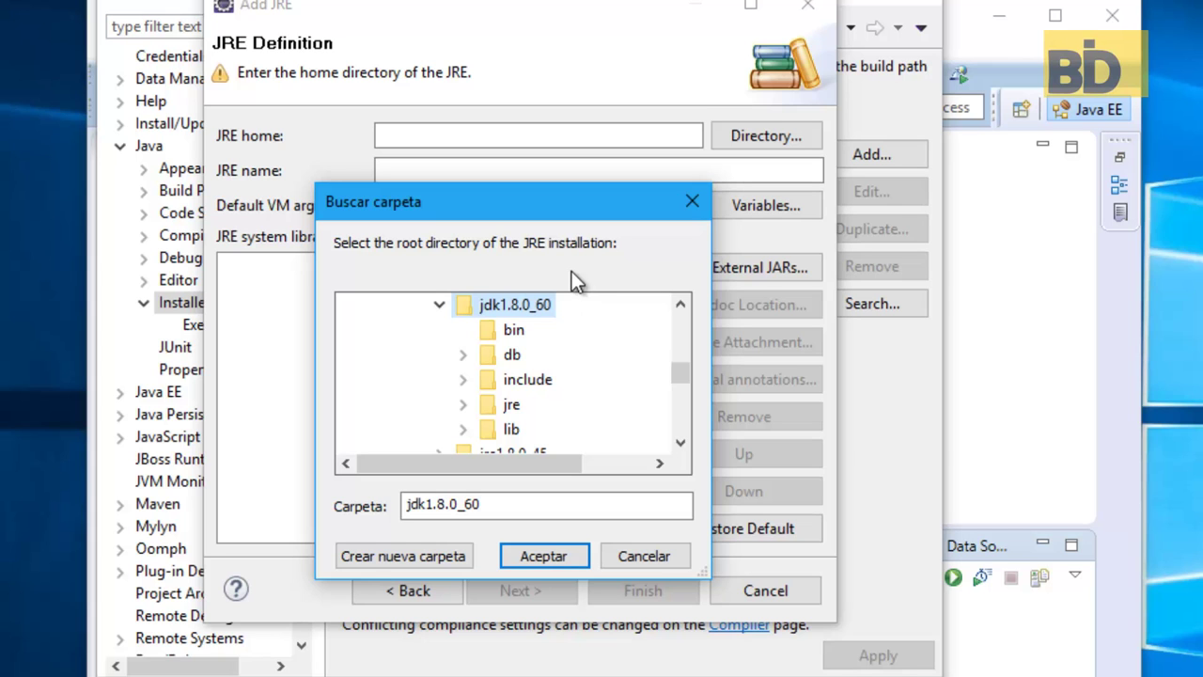
pyautogui.click(564, 557)
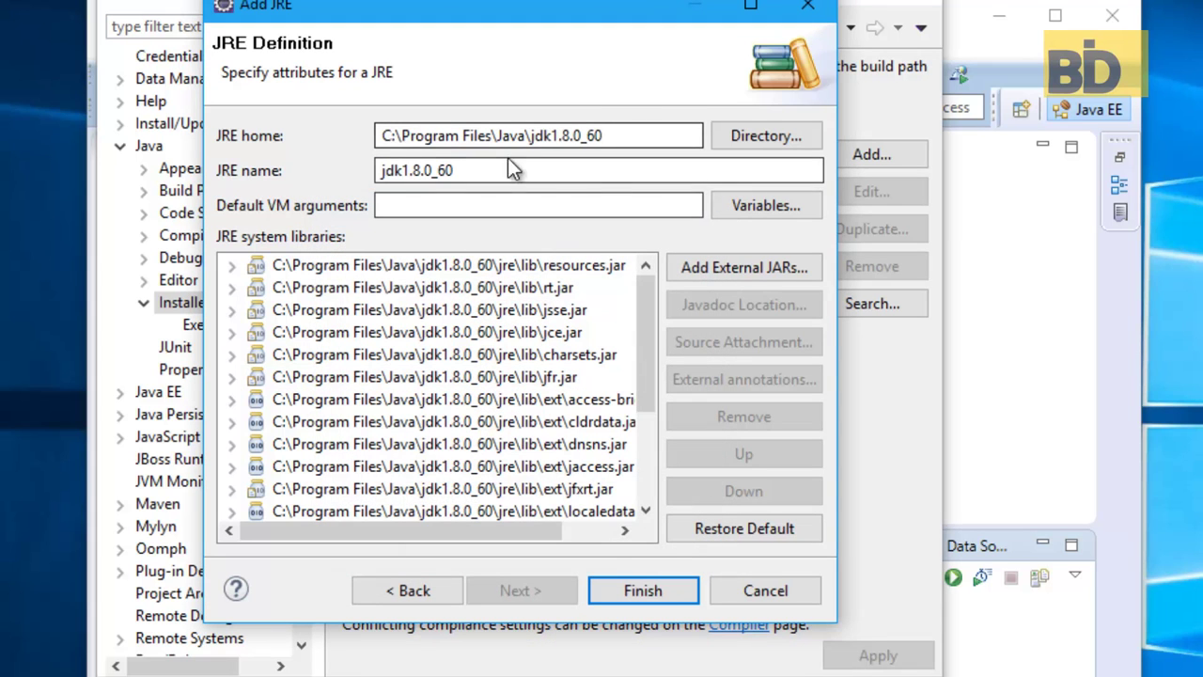
pyautogui.click(664, 594)
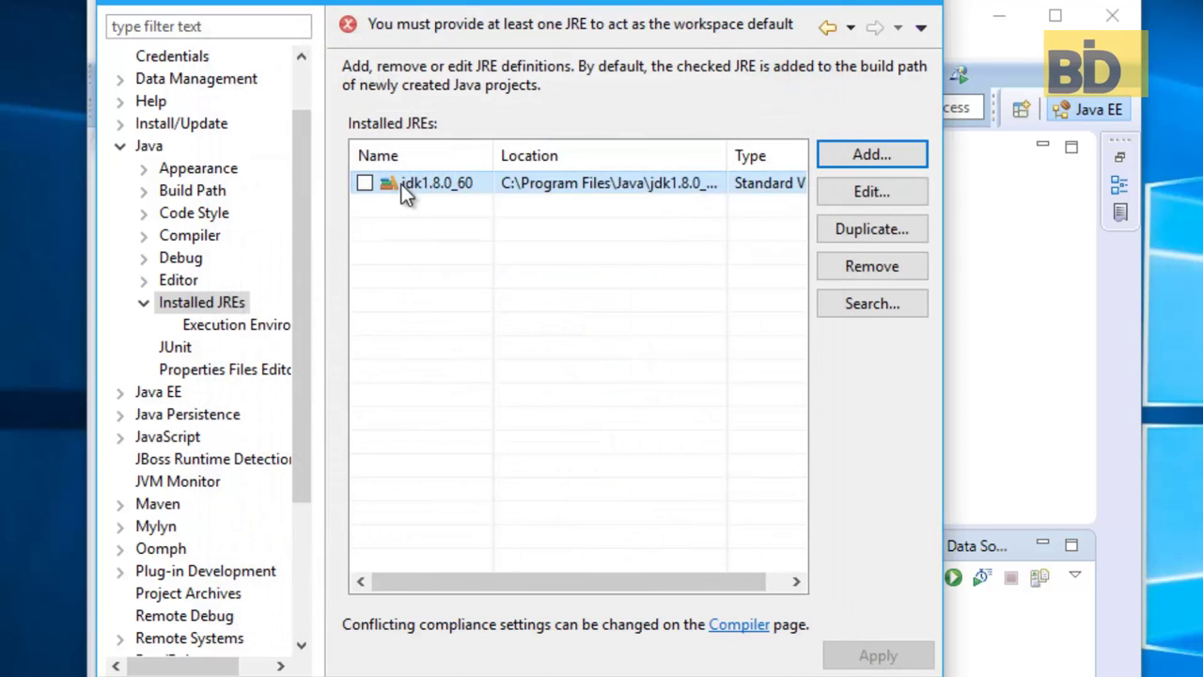
# Make jdk1.8.0_60 the default JRE for the workspace and save the preferences
pyautogui.click(371, 184)
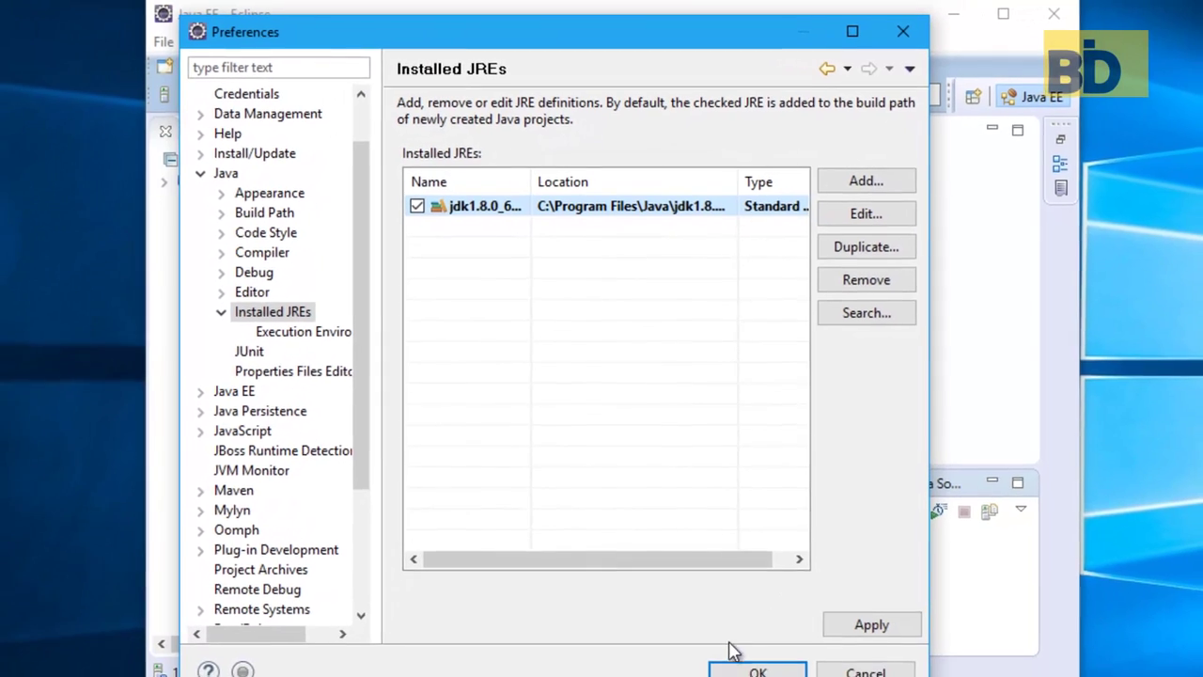
pyautogui.click(757, 669)
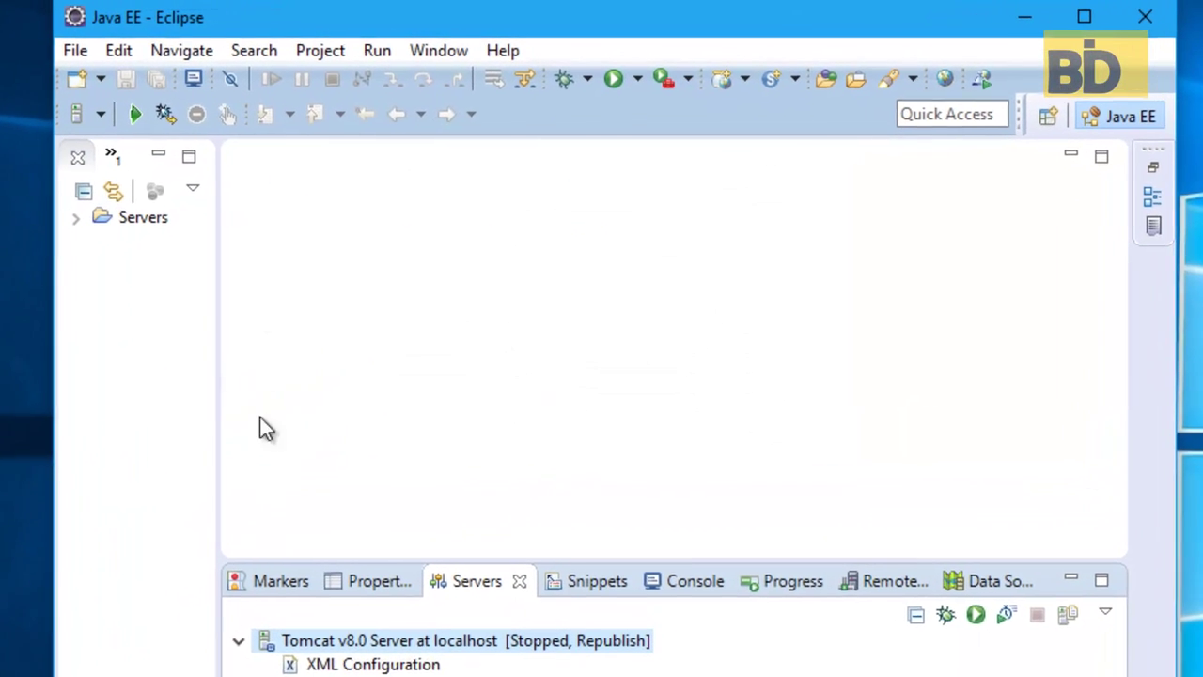
# Widen the Package Explorer pane next to the editor area
pyautogui.moveTo(201, 448); pyautogui.dragTo(395, 435)
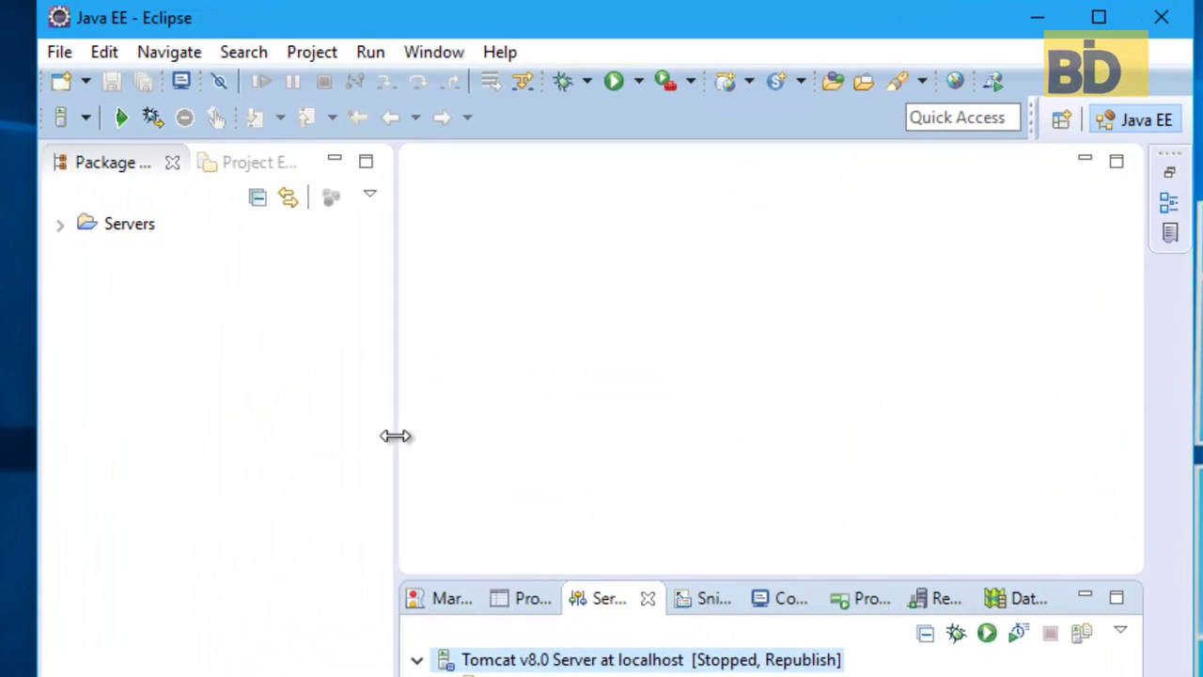